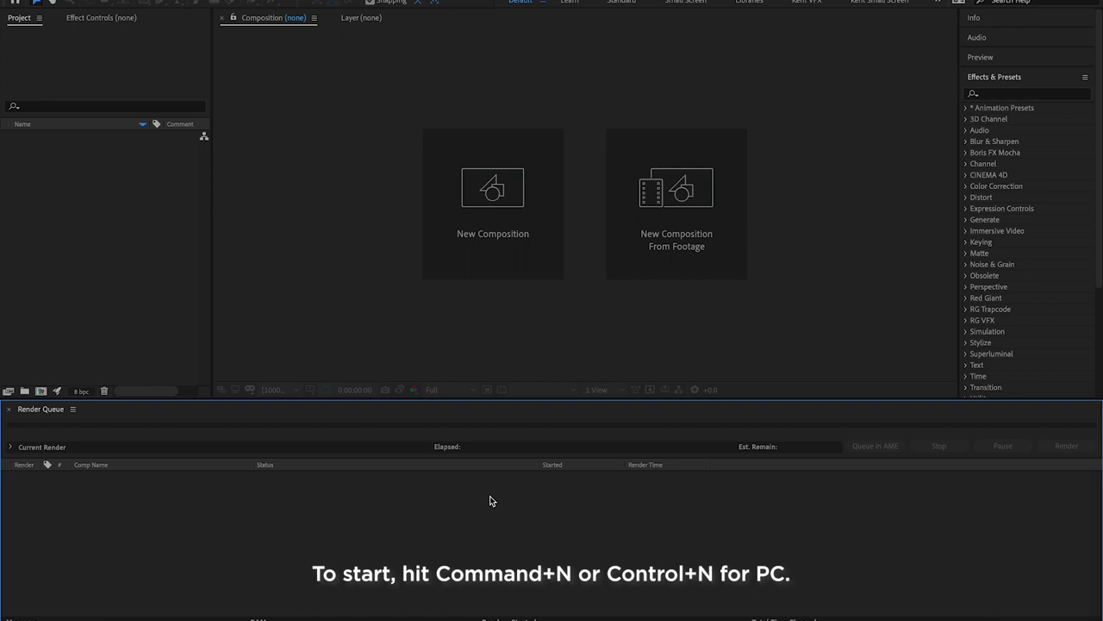
# Make a new composition named project1: 1920x1080, 30 fps, 15 seconds long
pyautogui.press('super+n')
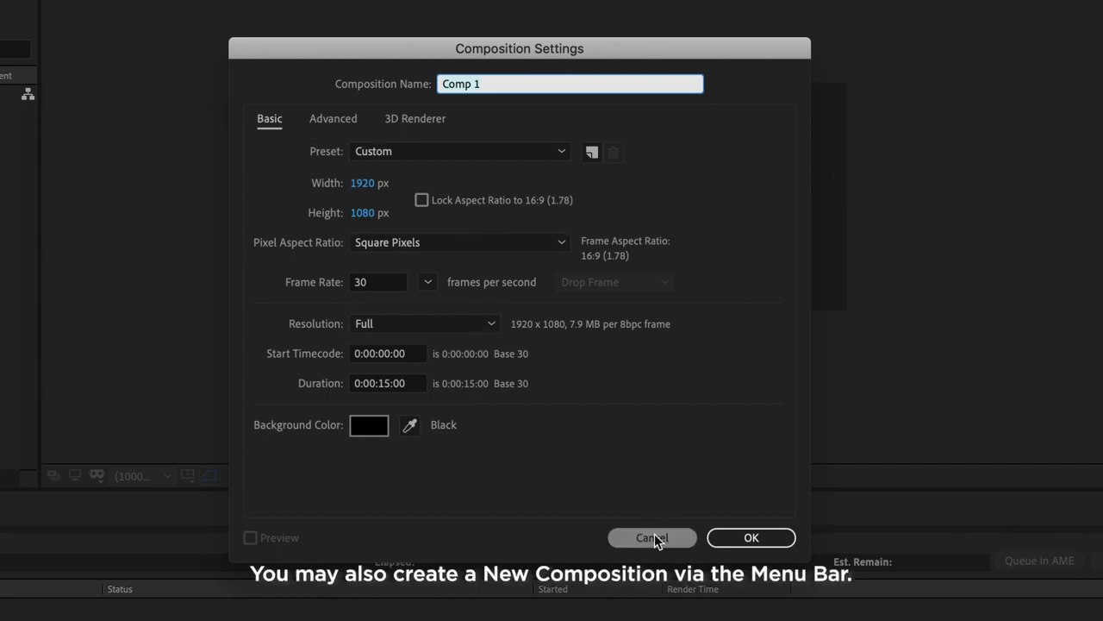
pyautogui.click(654, 537)
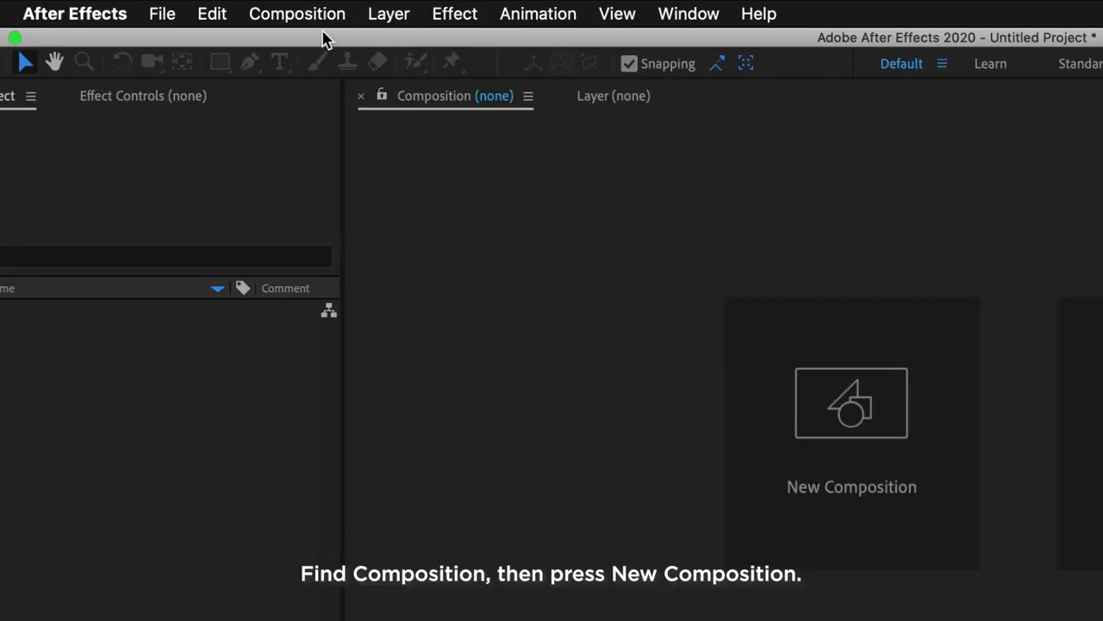
pyautogui.click(323, 21)
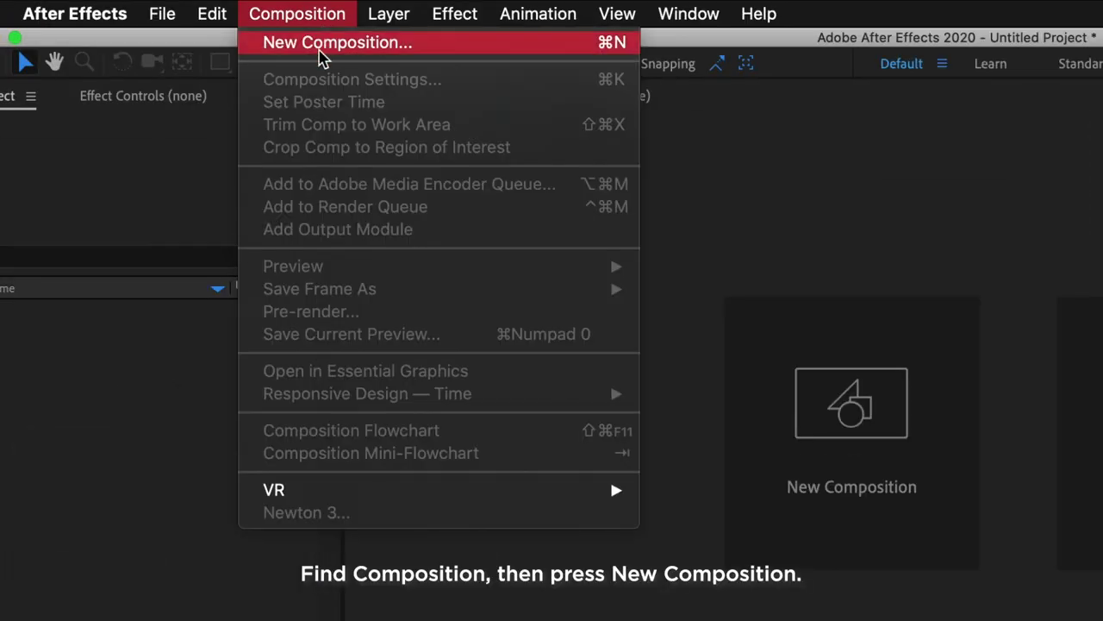
pyautogui.click(321, 43)
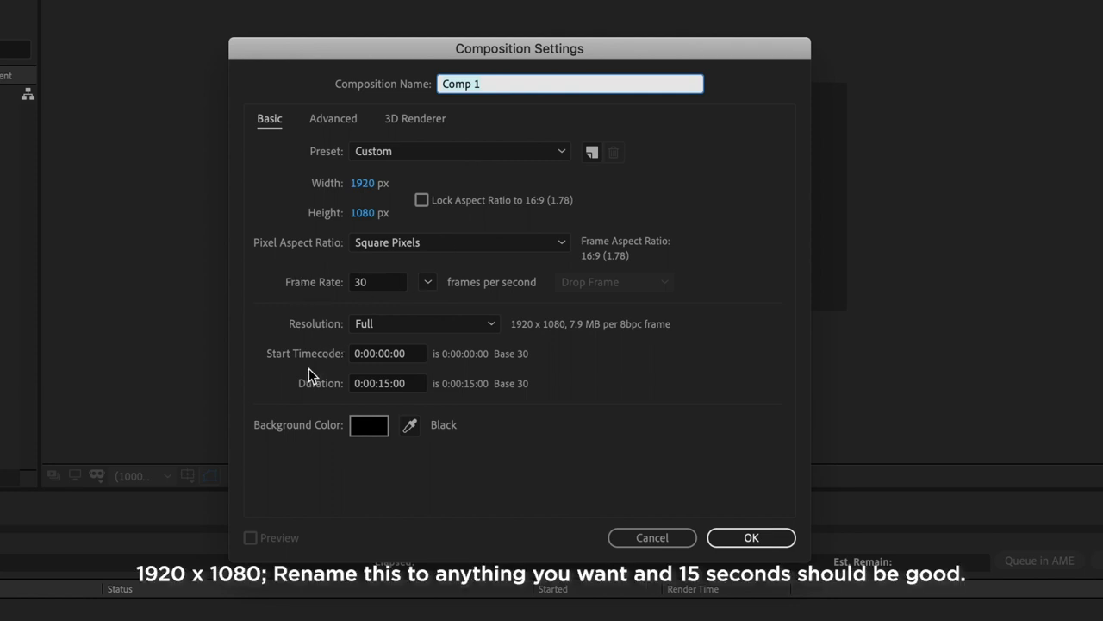
pyautogui.write('project1')
pyautogui.press('Return')
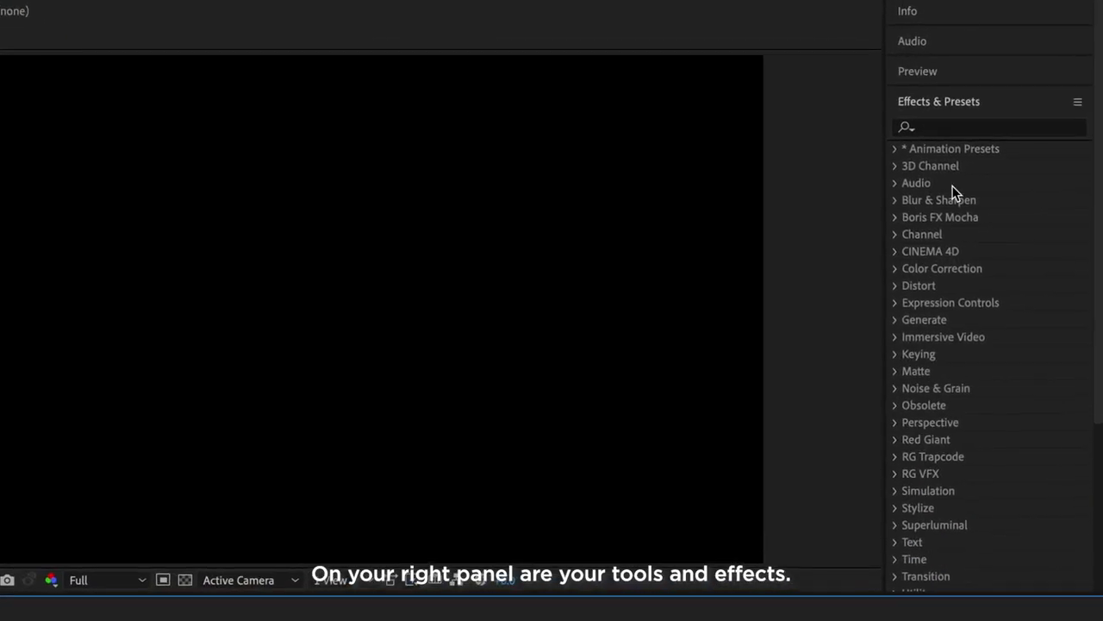
# Expand the Align, Libraries, Character and Paragraph panels, then revisit Effects & Presets, Effect Controls and Project
pyautogui.scroll(-5, 1013, 164)
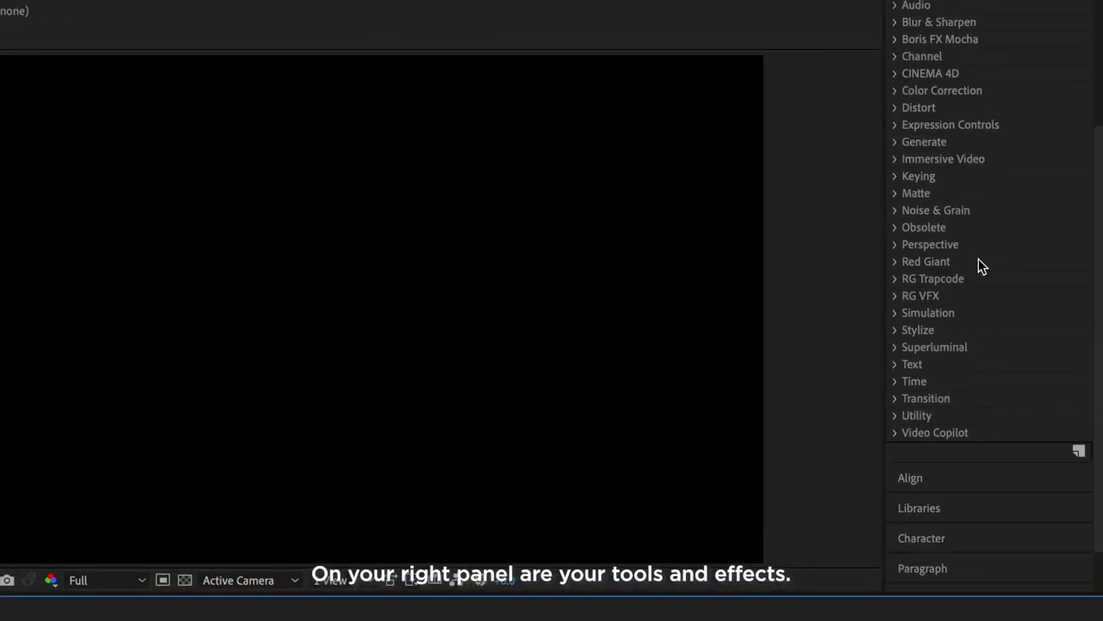
pyautogui.click(948, 425)
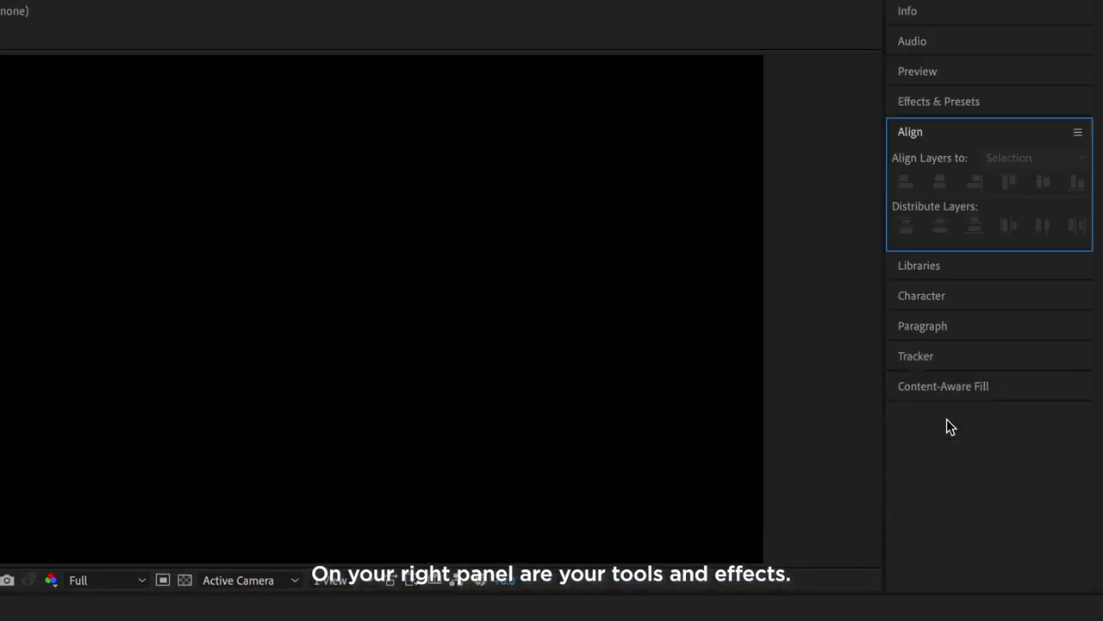
pyautogui.click(955, 268)
pyautogui.click(999, 161)
pyautogui.click(995, 193)
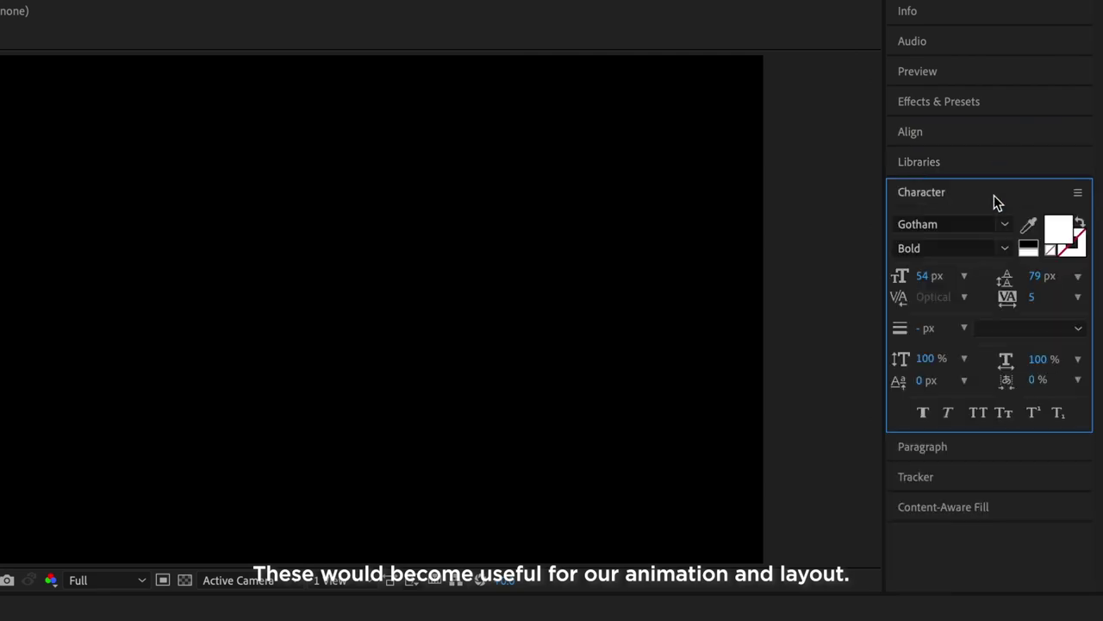
pyautogui.click(922, 447)
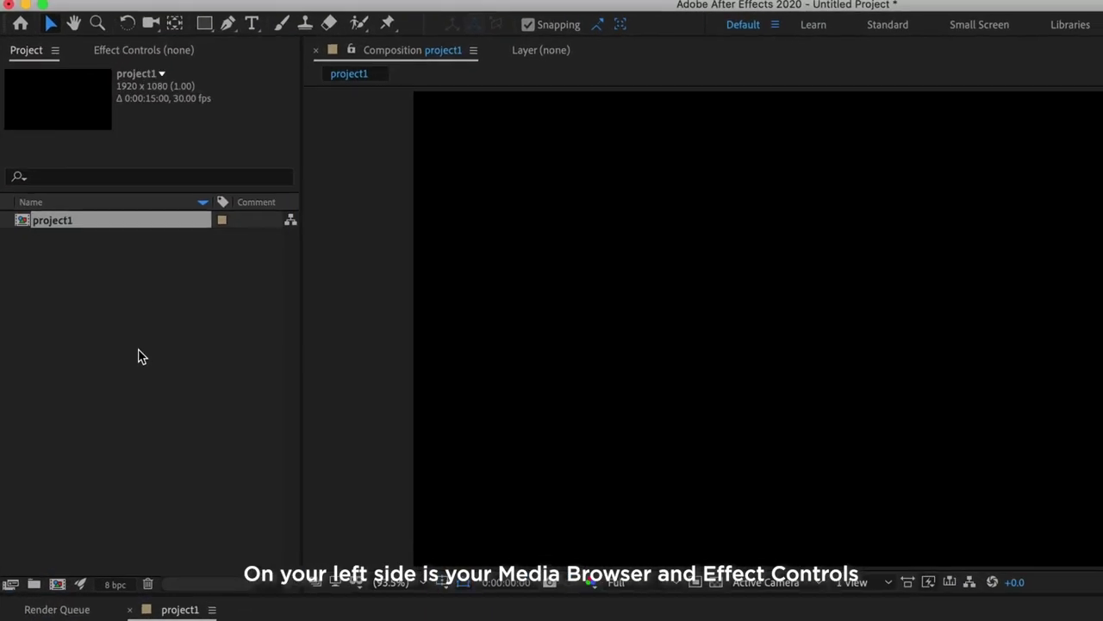
pyautogui.click(141, 357)
pyautogui.click(120, 50)
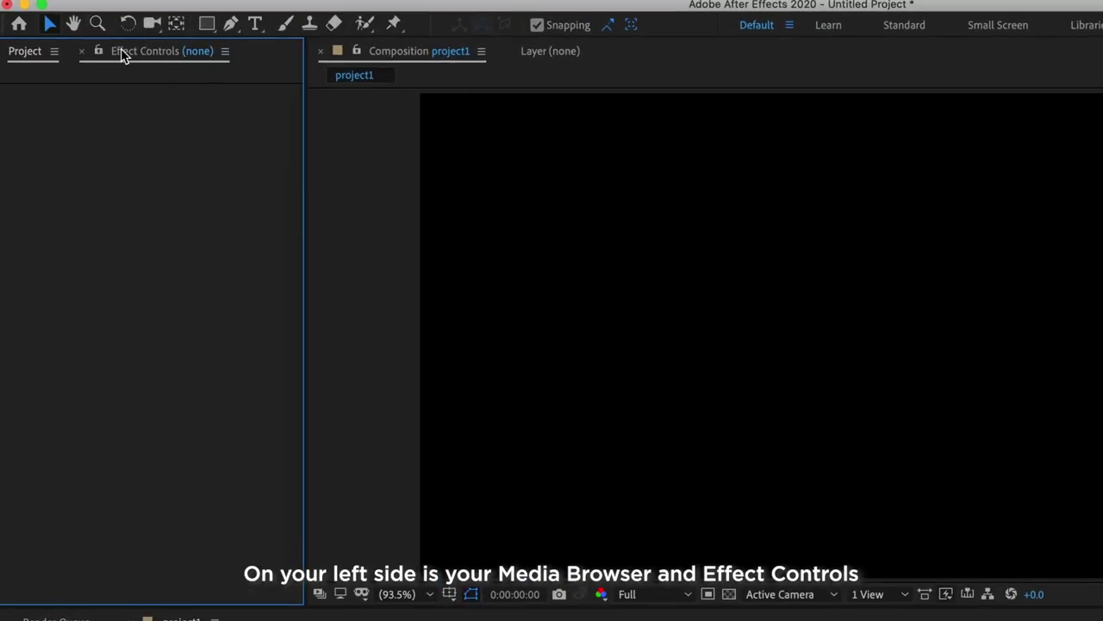
pyautogui.click(34, 52)
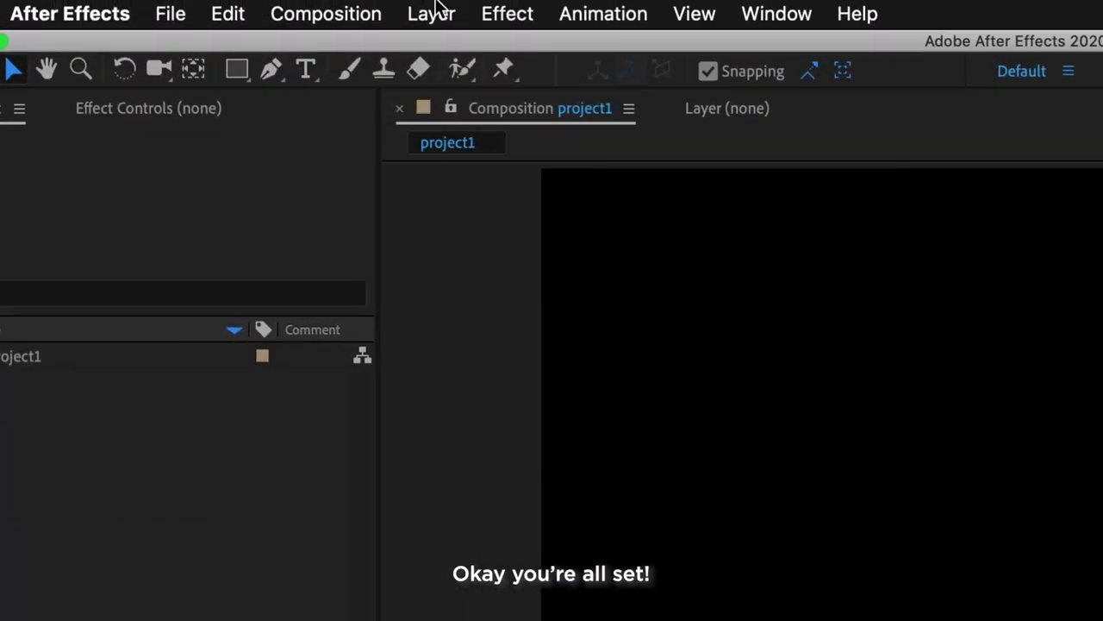
# Add a default full-frame White Solid 1 solid layer, then deselect it
pyautogui.click(433, 10)
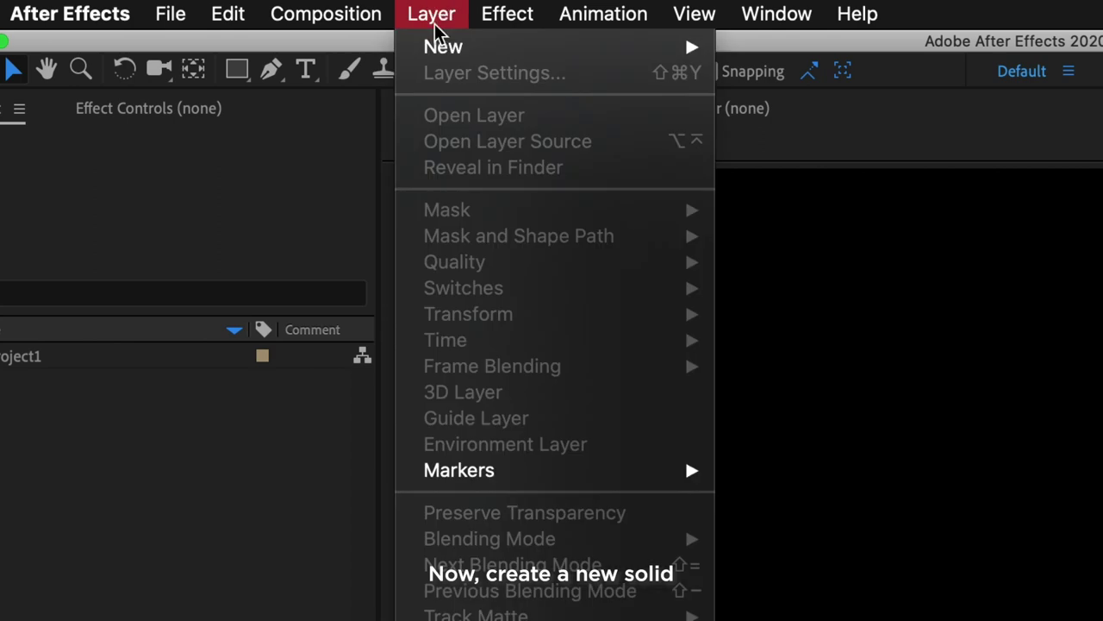
pyautogui.moveTo(454, 47)
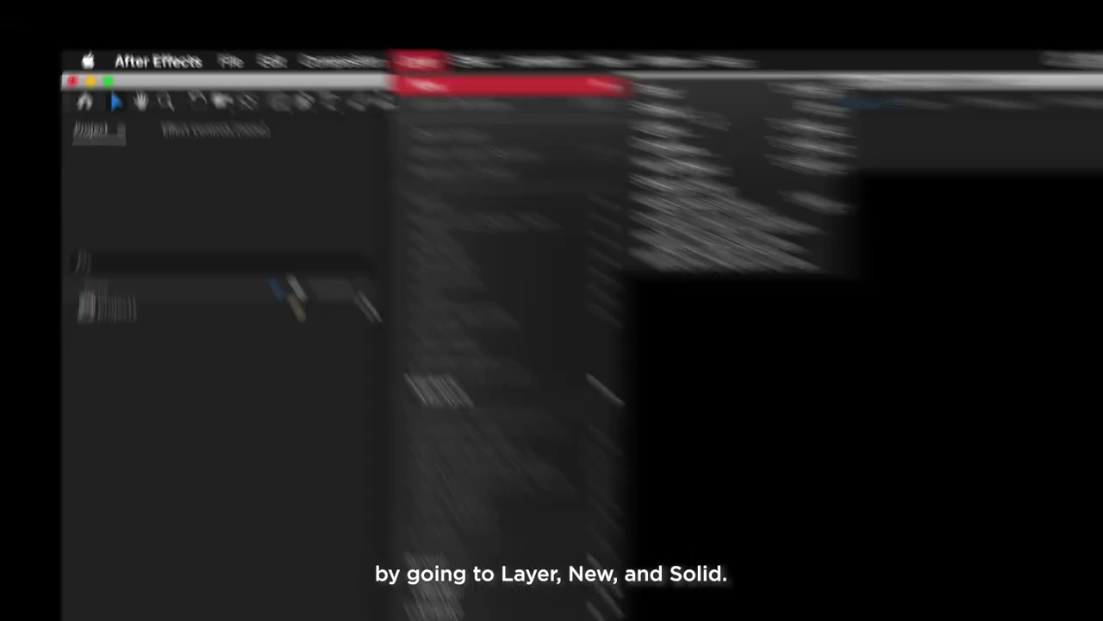
pyautogui.click(836, 93)
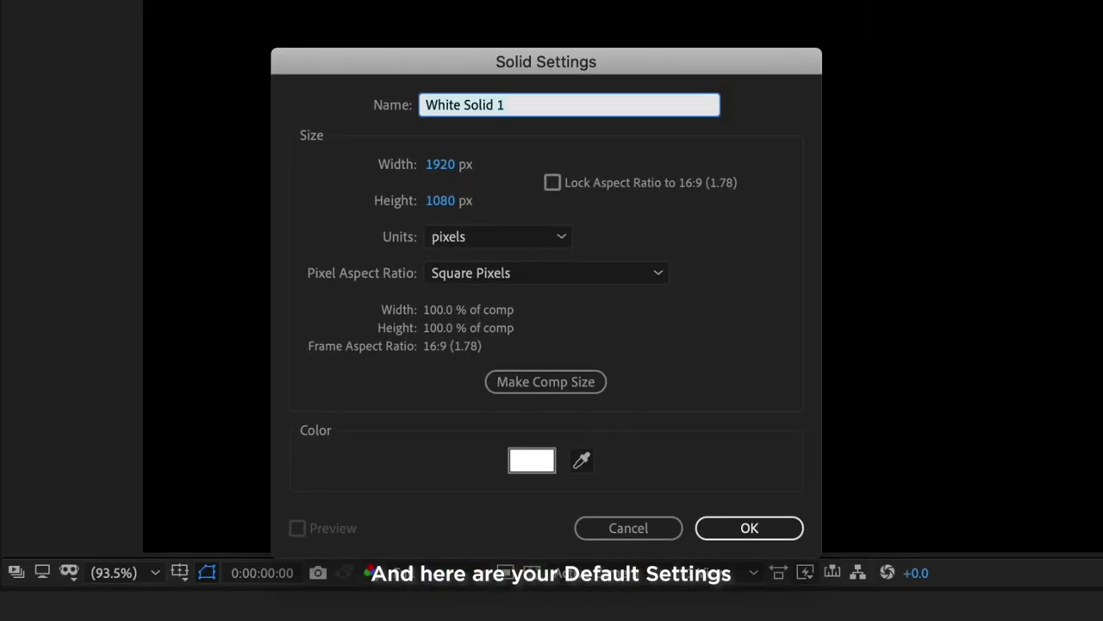
pyautogui.press('Return')
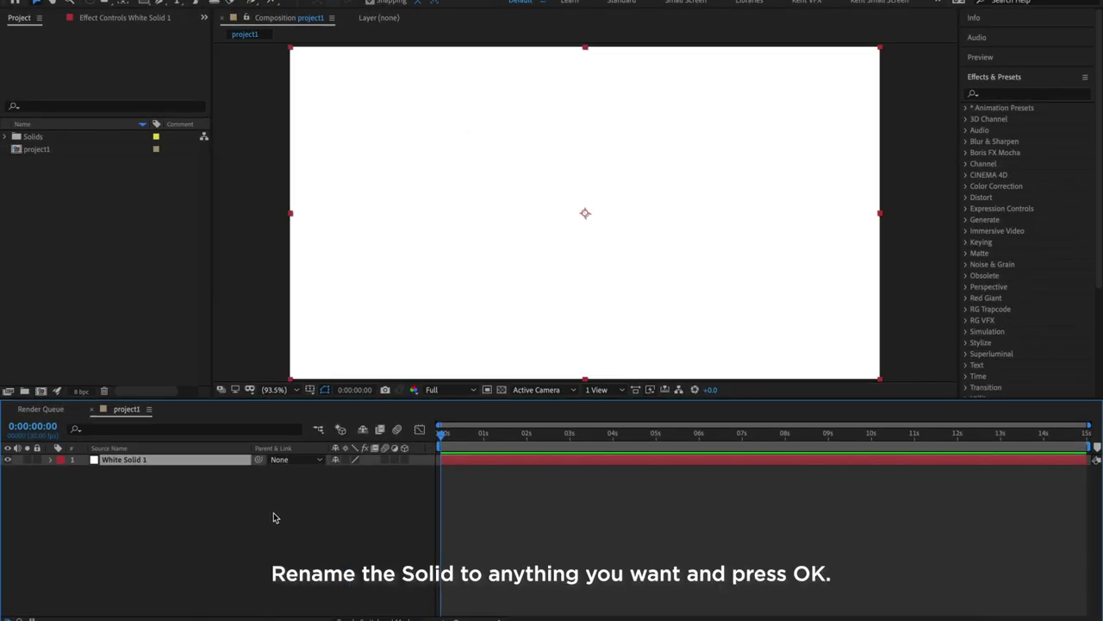
pyautogui.click(268, 539)
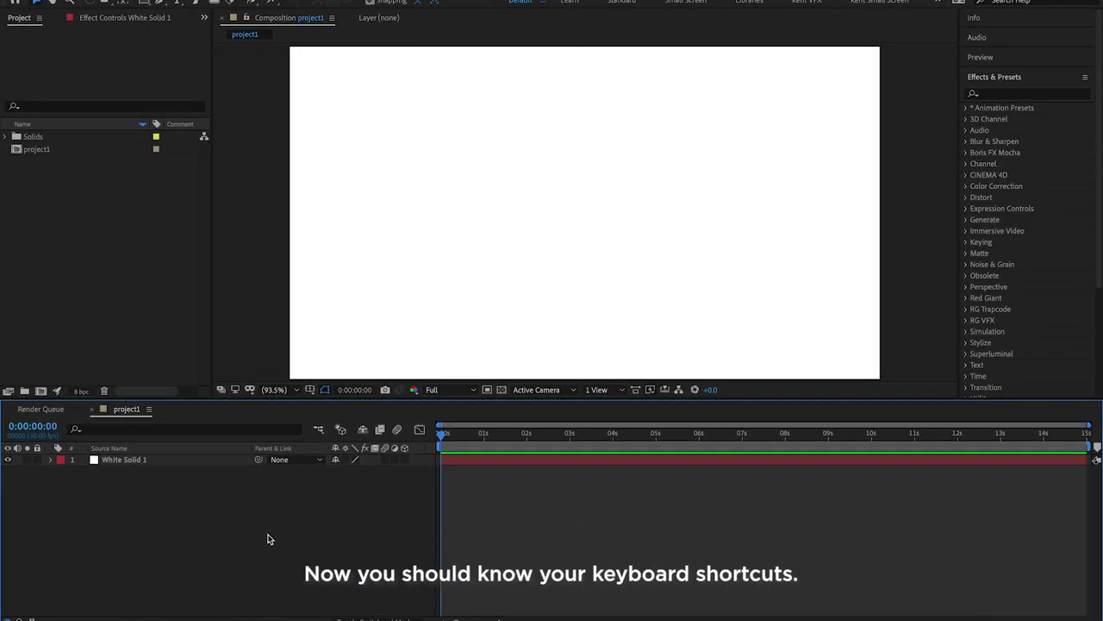
# Select White Solid 1 and reveal its Position, Rotation, Scale and Opacity one at a time
pyautogui.hotkey('ctrl', 'a')
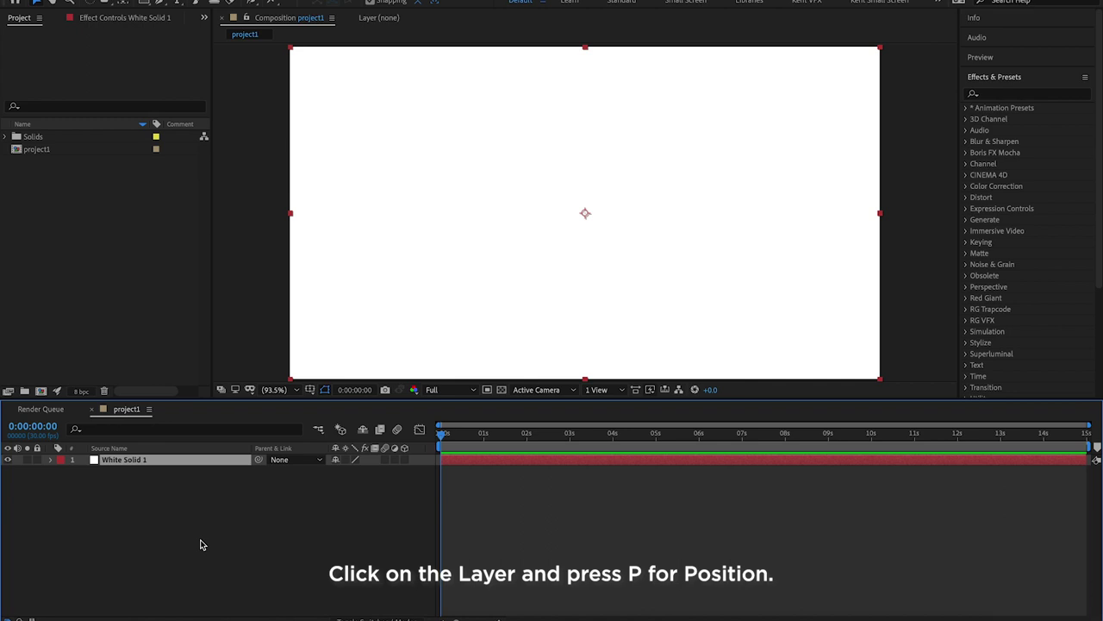
pyautogui.press('p')
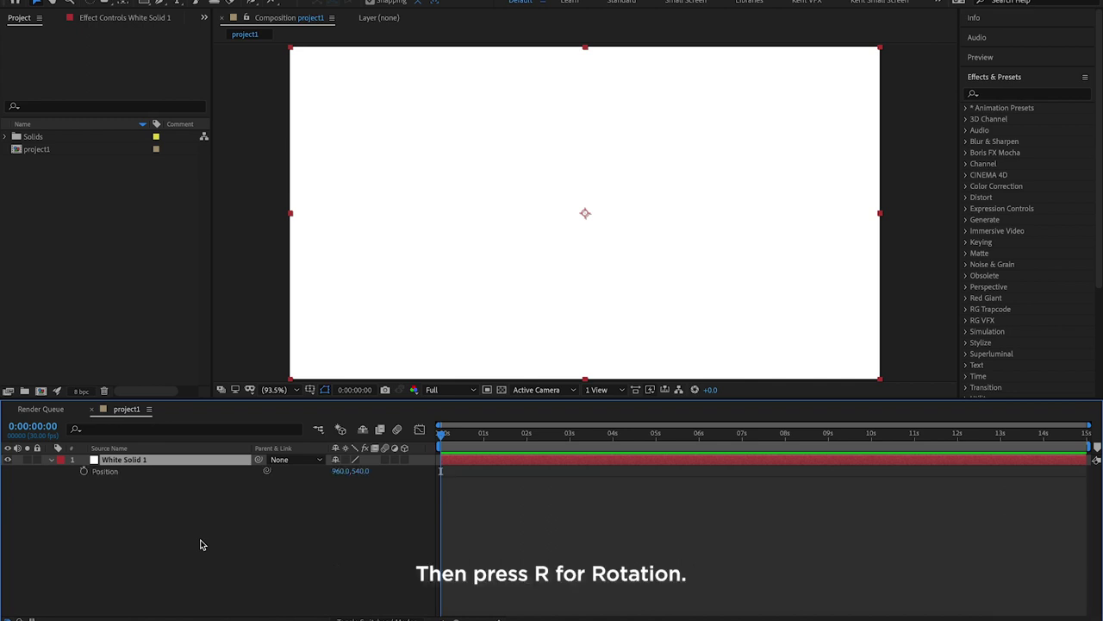
pyautogui.press('r')
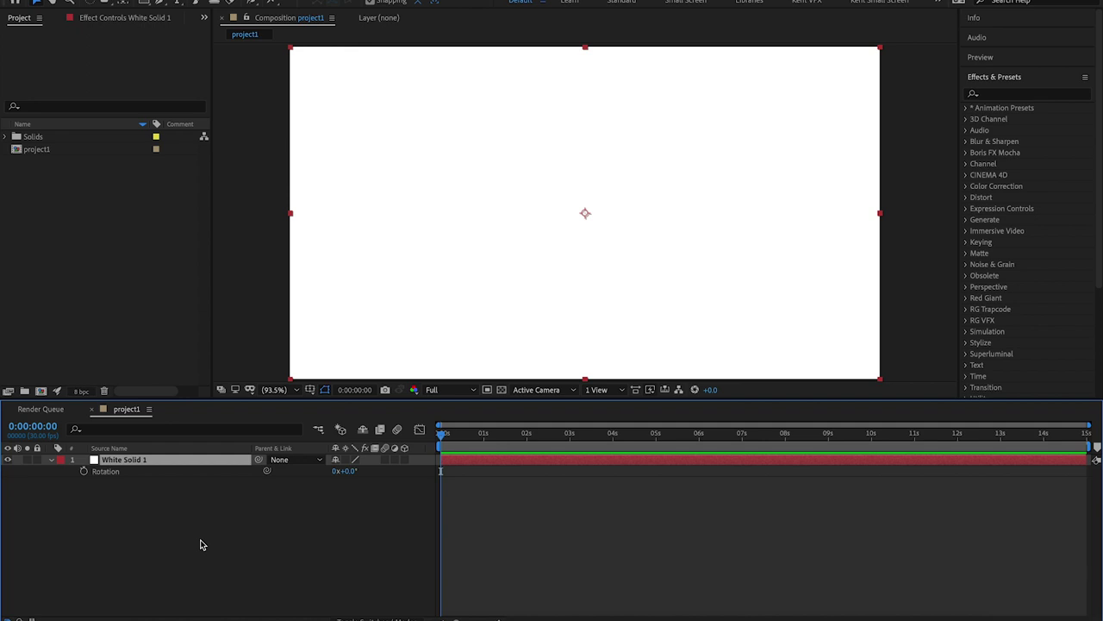
pyautogui.press('s')
pyautogui.press('t')
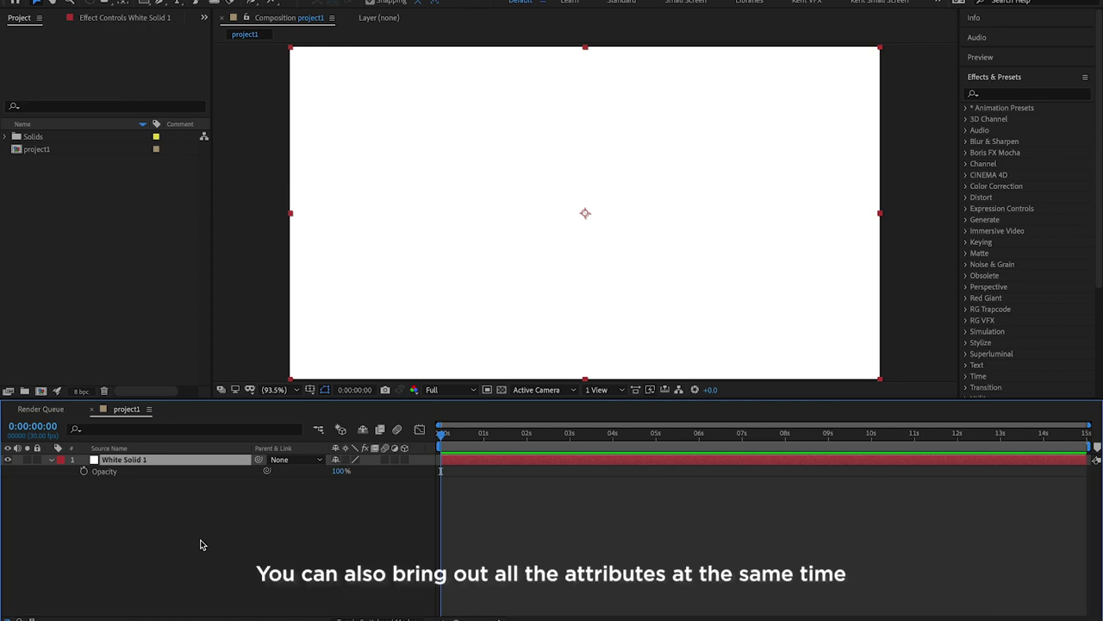
# Add Position, Rotation and Scale alongside Opacity so all four properties show together
pyautogui.hotkey('shift', 'p')
pyautogui.hotkey('shift', 'r')
pyautogui.hotkey('shift', 's')
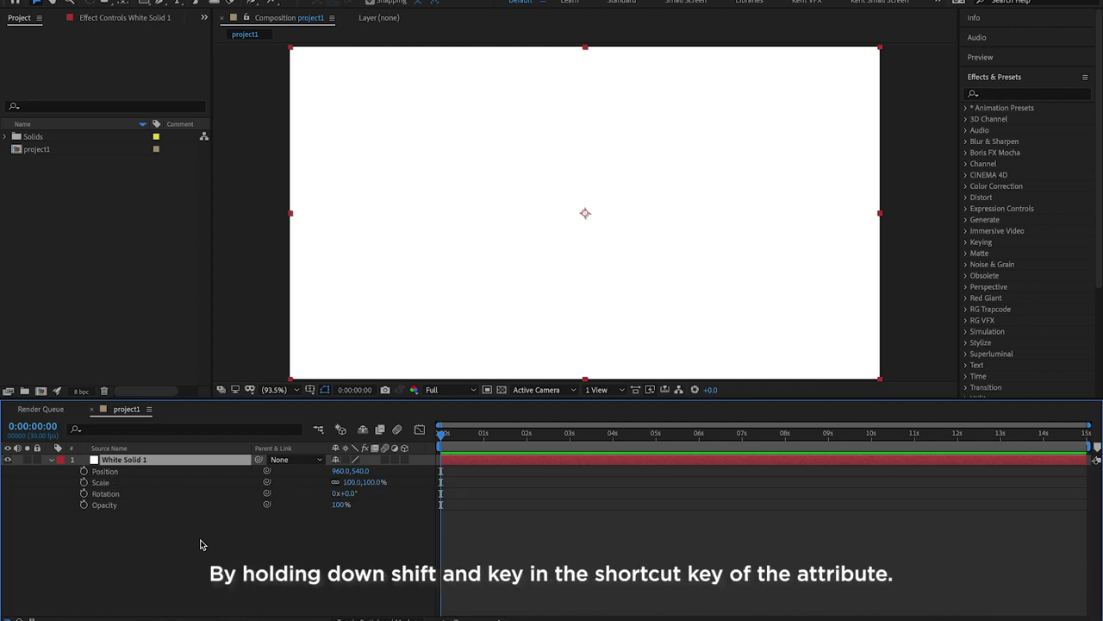
# Scrub White Solid 1 to Position X 1162 and Scale 48%
pyautogui.moveTo(338, 471); pyautogui.dragTo(490, 500)
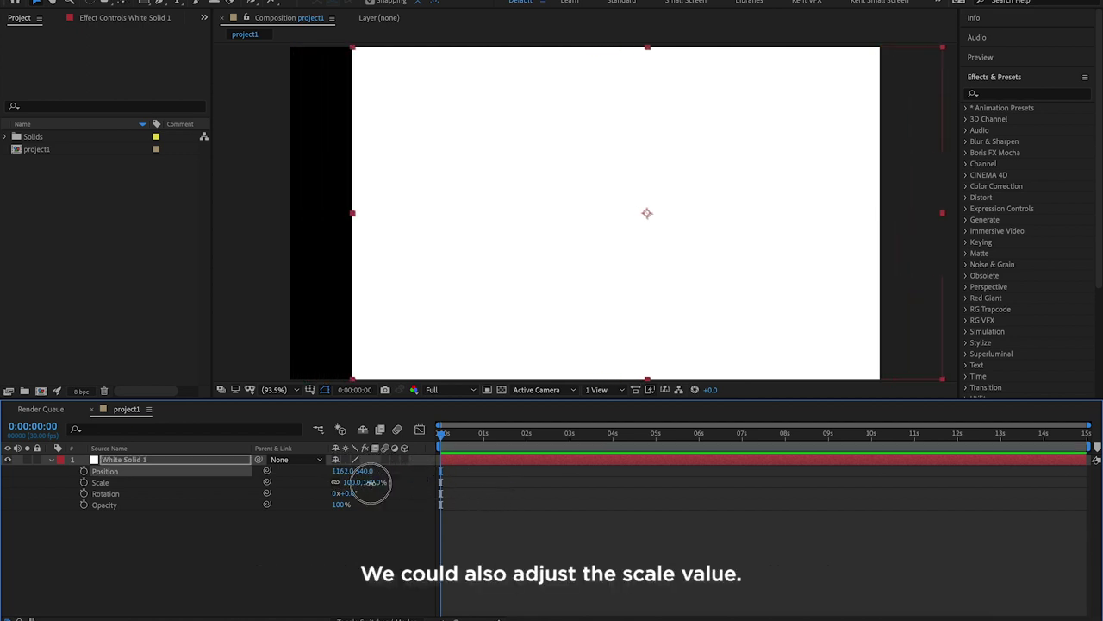
pyautogui.moveTo(371, 482); pyautogui.dragTo(410, 516)
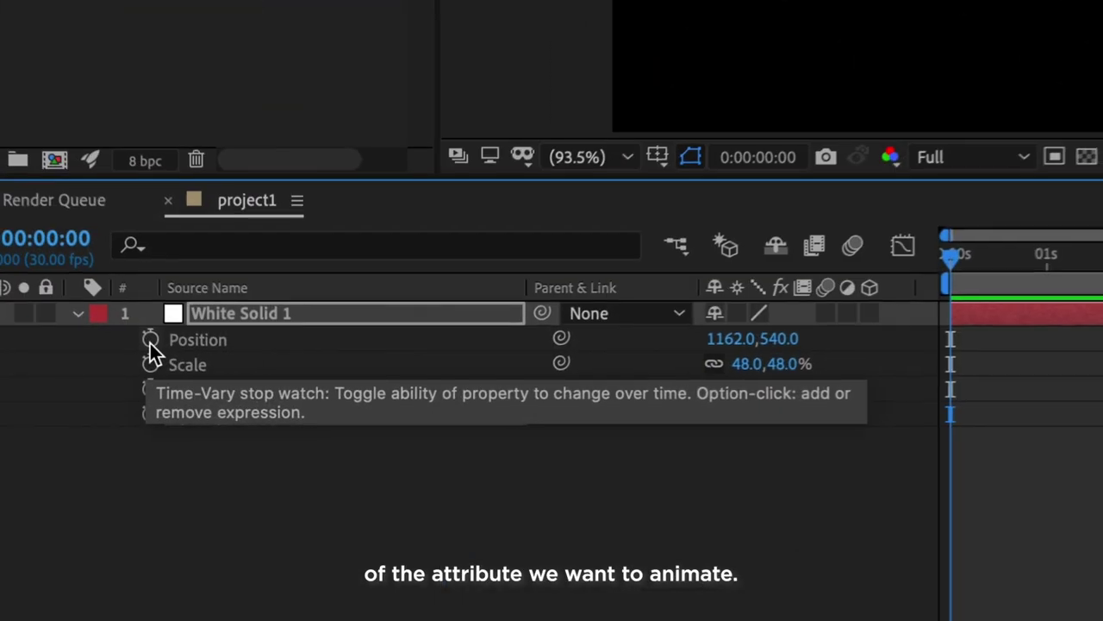
# Keyframe Position at 1162,540 at 0 s and further left at 1 s, then preview
pyautogui.click(84, 472)
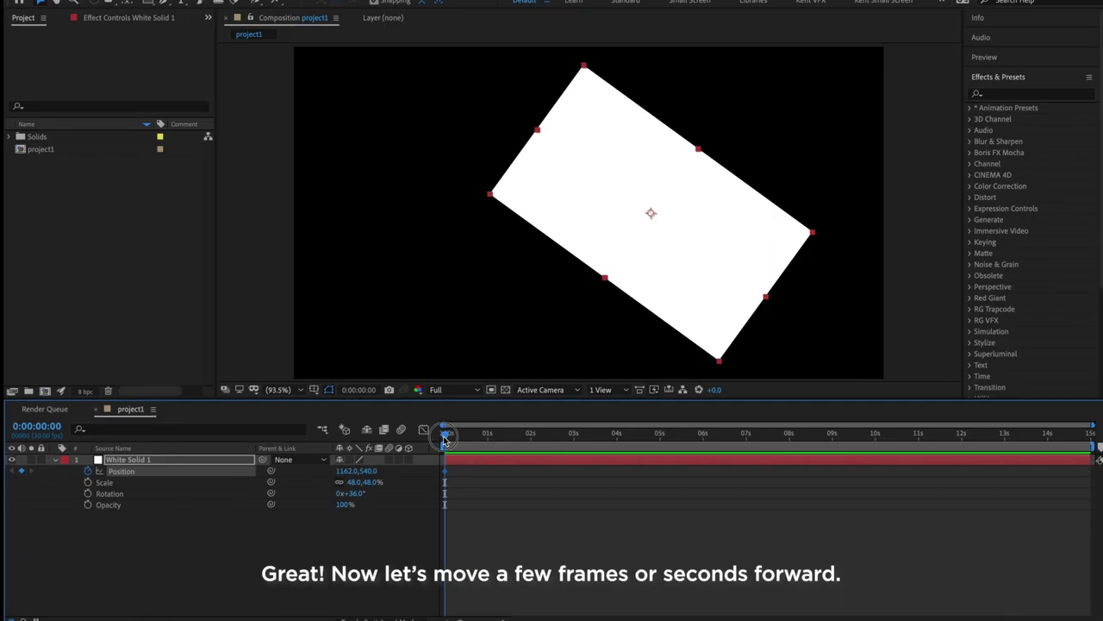
pyautogui.moveTo(445, 438); pyautogui.dragTo(487, 437)
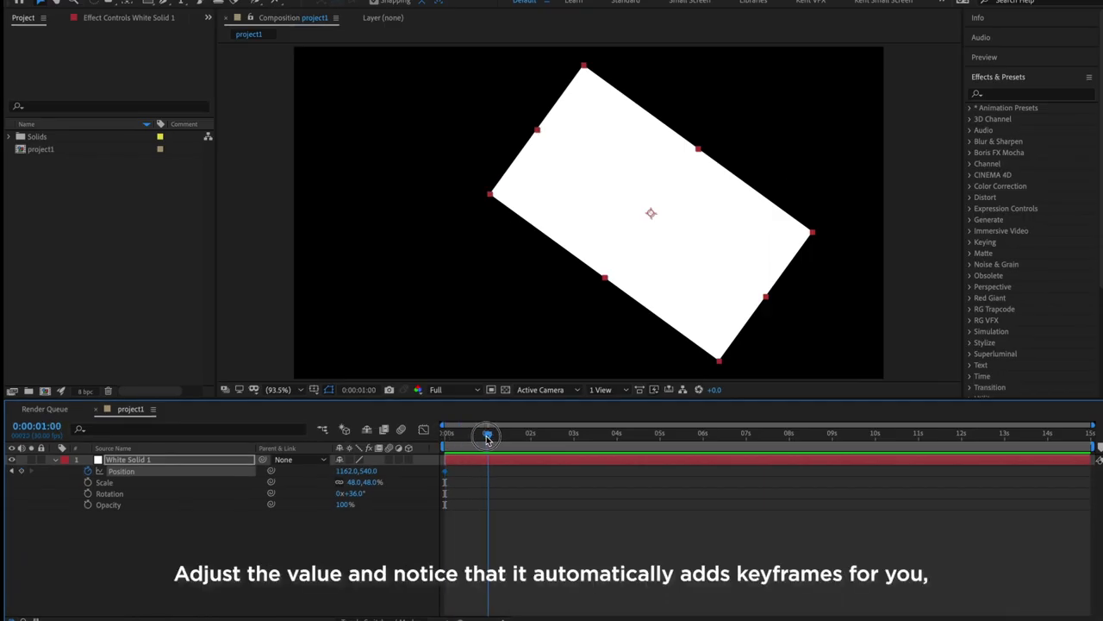
pyautogui.moveTo(347, 471); pyautogui.dragTo(129, 483)
pyautogui.moveTo(494, 445); pyautogui.dragTo(431, 444)
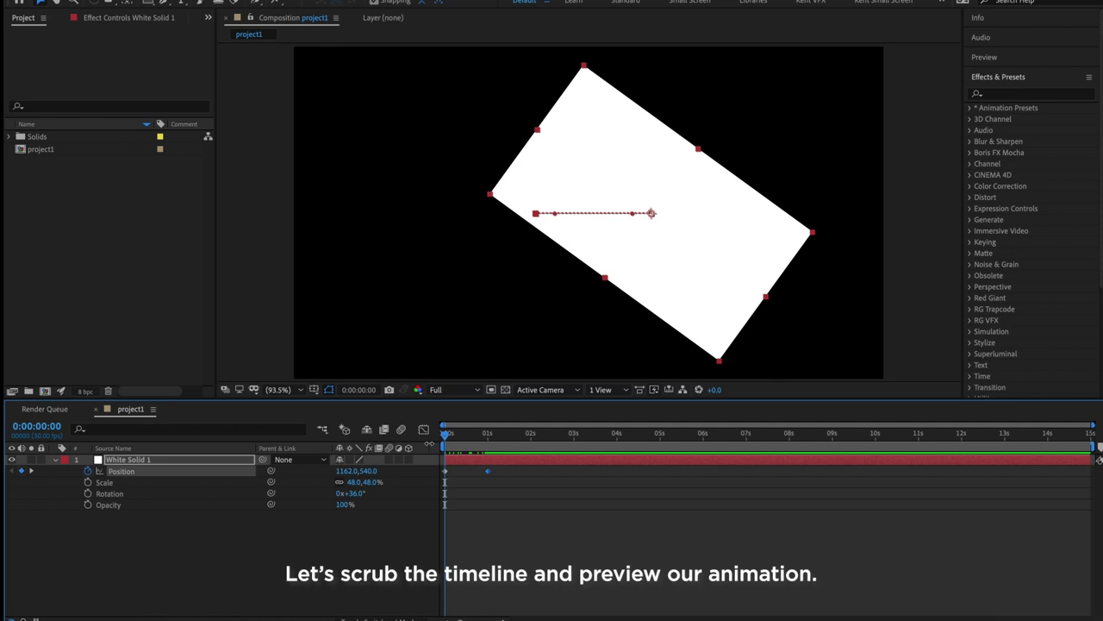
pyautogui.press('space')
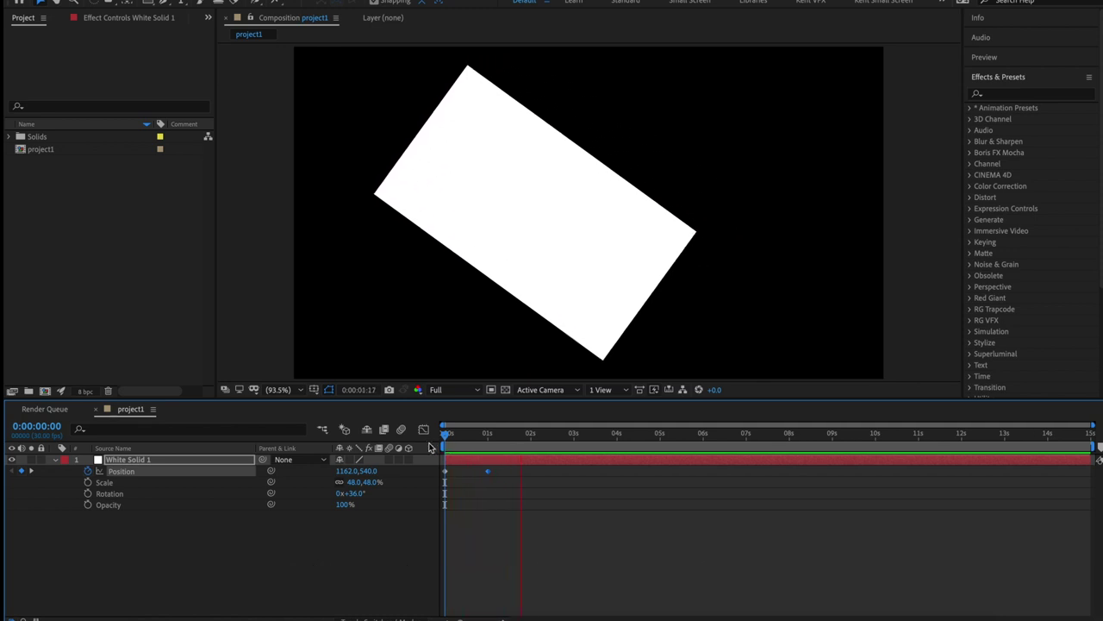
# Keyframe Scale from 15% at 0 s to 48% at 1 s and scrub to check
pyautogui.press('space')
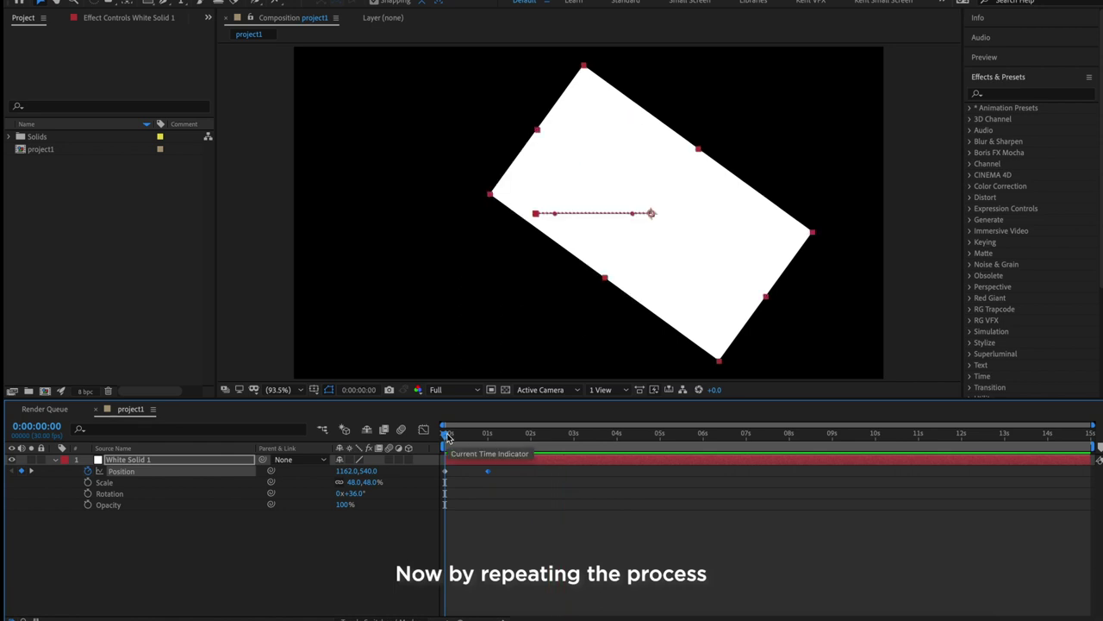
pyautogui.click(84, 483)
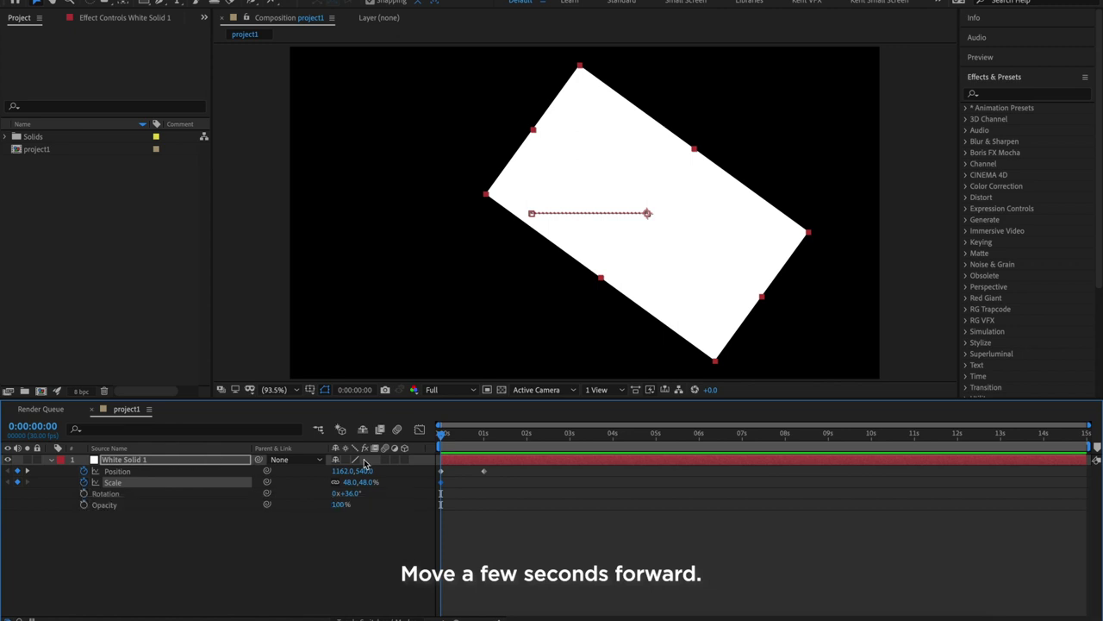
pyautogui.press('k')
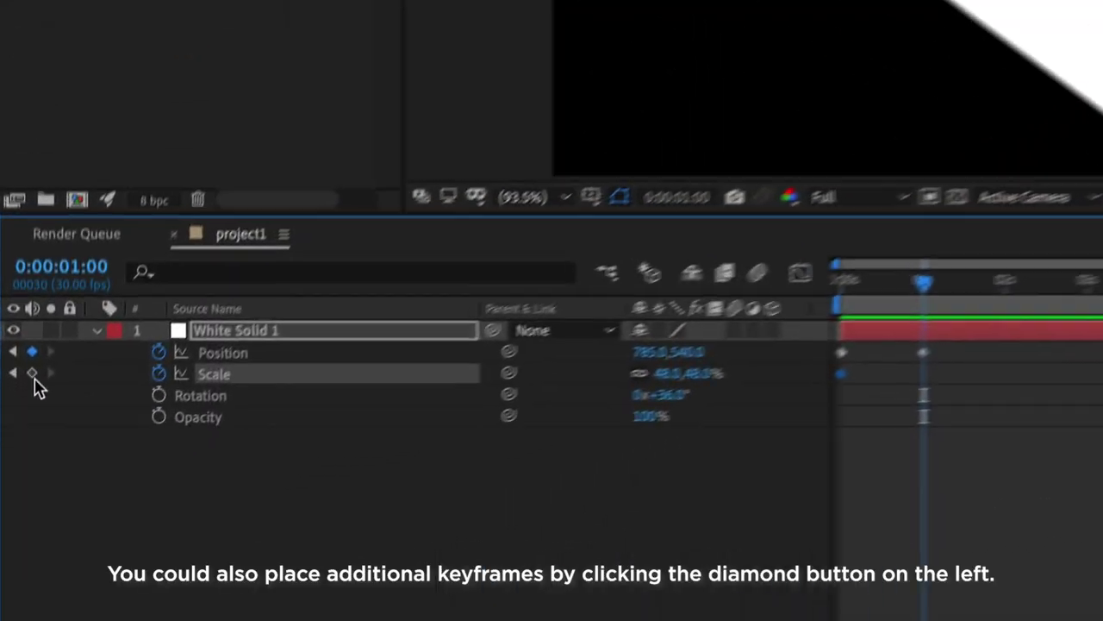
pyautogui.click(33, 373)
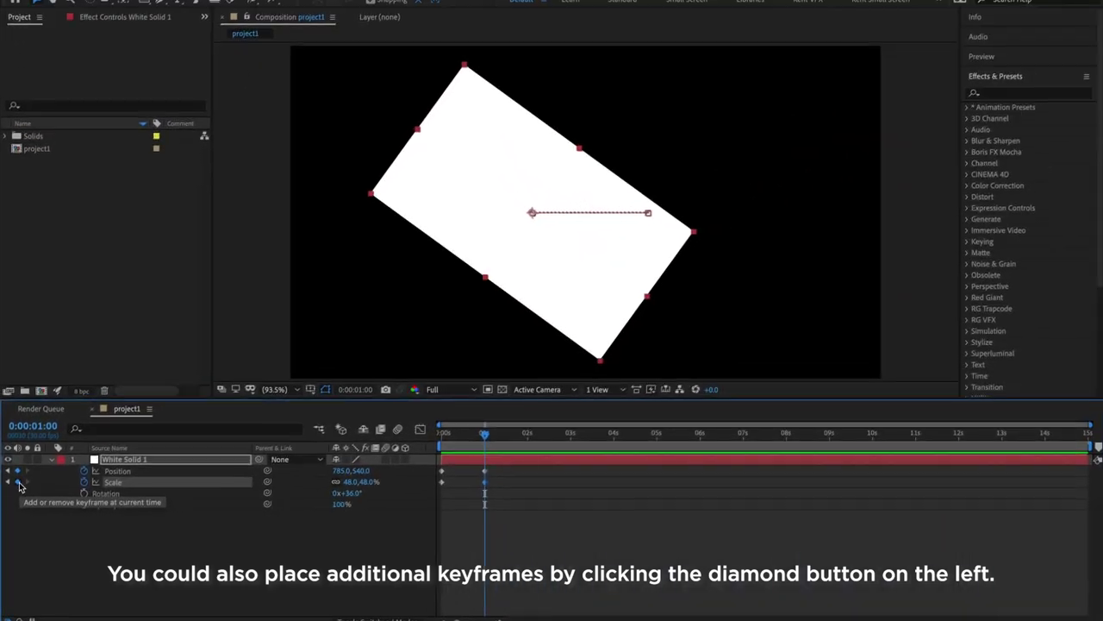
pyautogui.press('j')
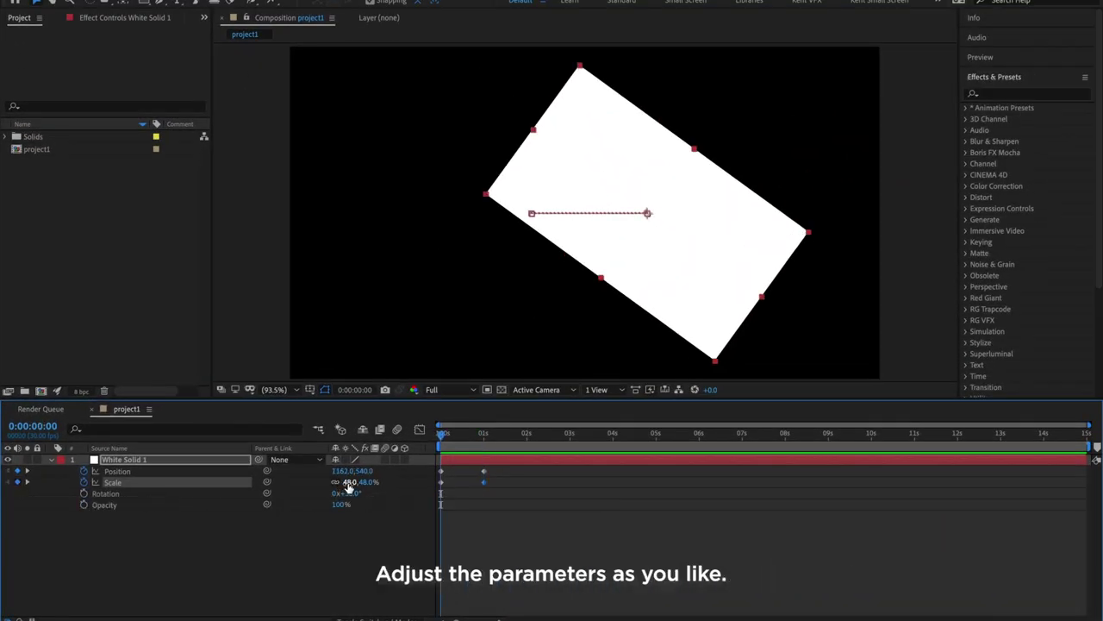
pyautogui.moveTo(349, 485); pyautogui.dragTo(324, 485)
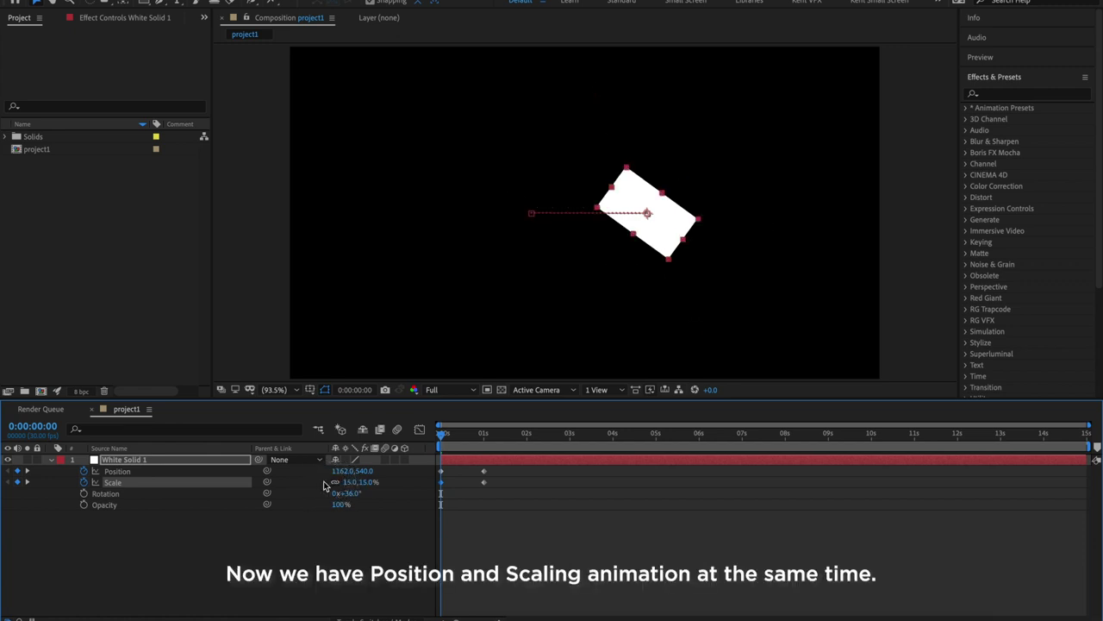
pyautogui.moveTo(441, 440); pyautogui.dragTo(408, 459)
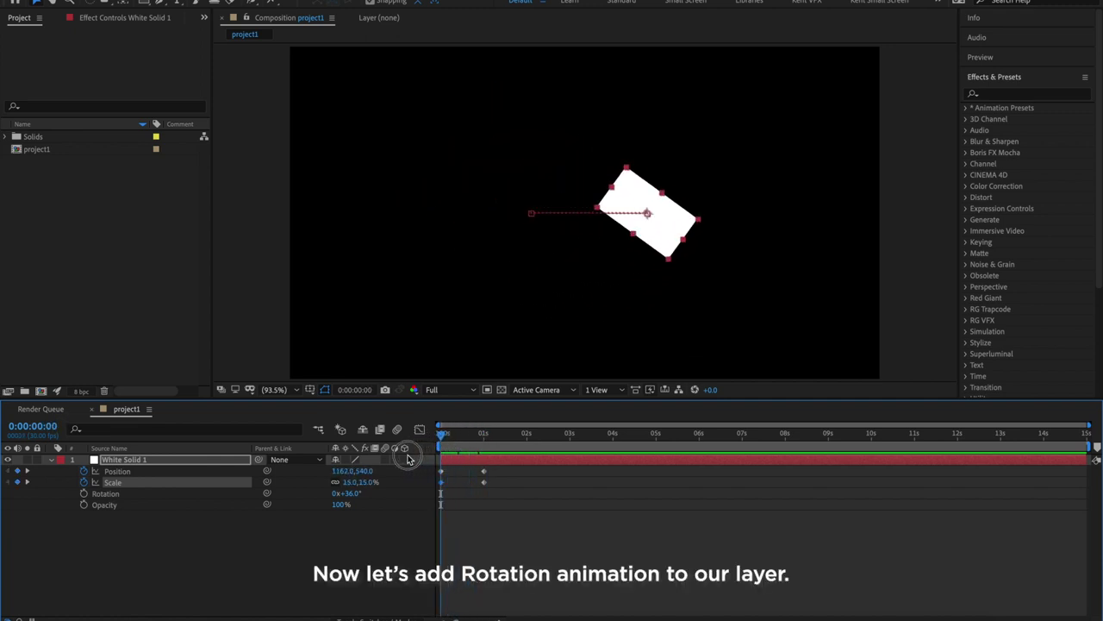
# Keyframe Rotation from -167° at 0 s to 36° at 1 s and preview the animation
pyautogui.click(84, 495)
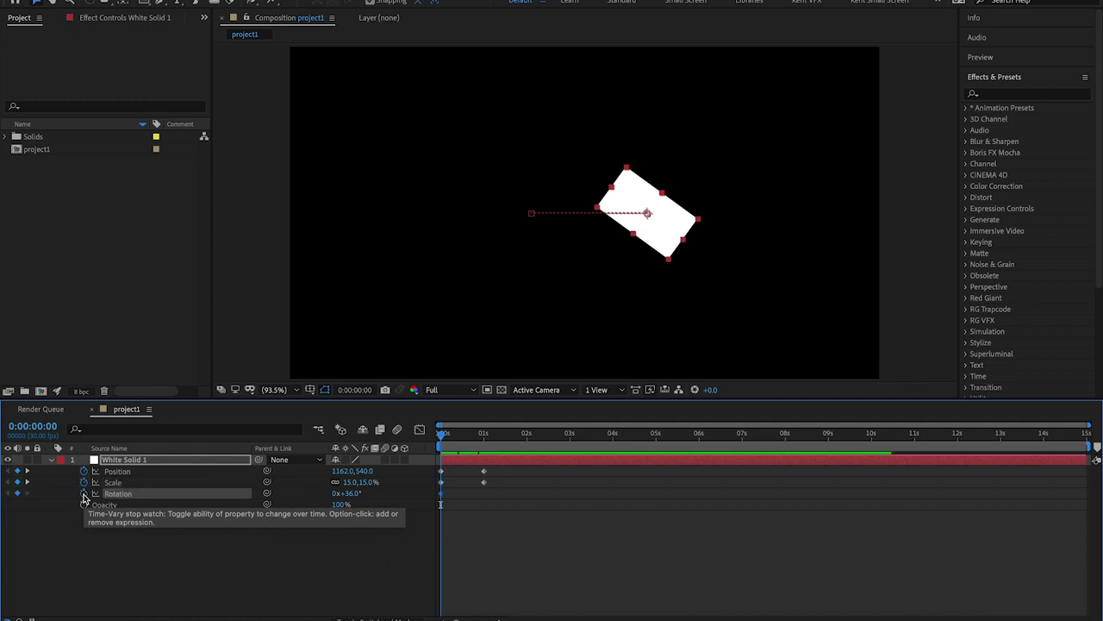
pyautogui.press('k')
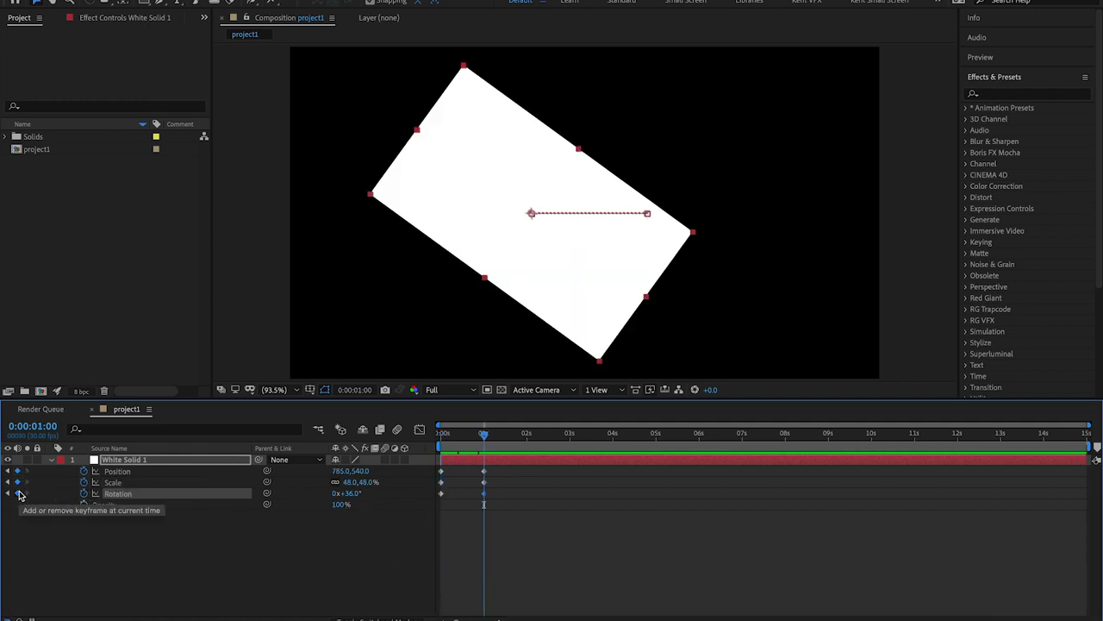
pyautogui.press('j')
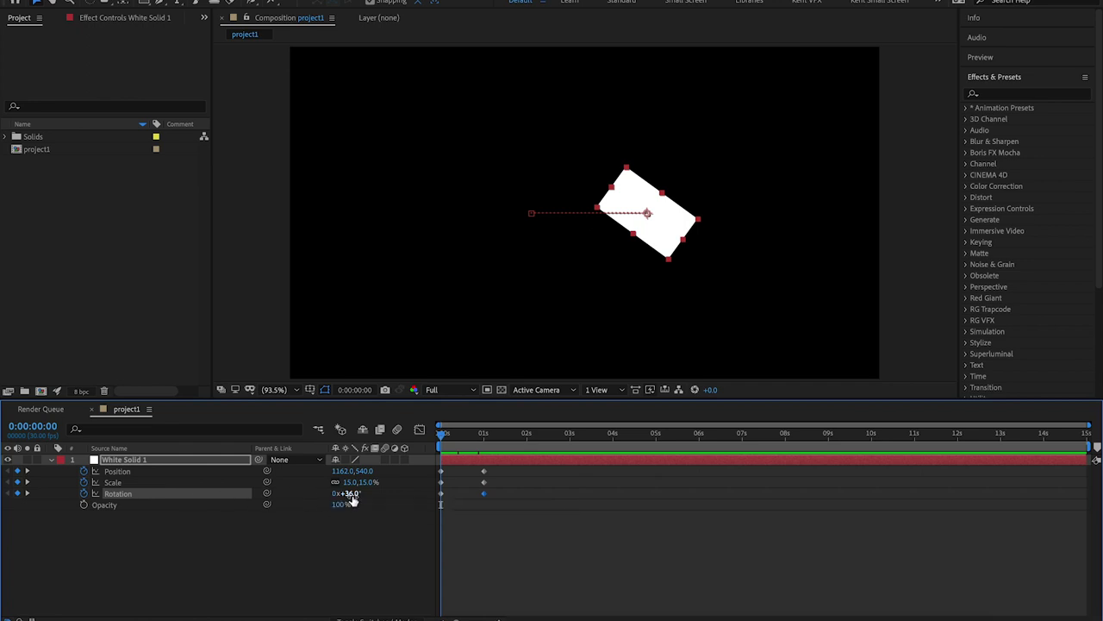
pyautogui.moveTo(352, 500); pyautogui.dragTo(219, 495)
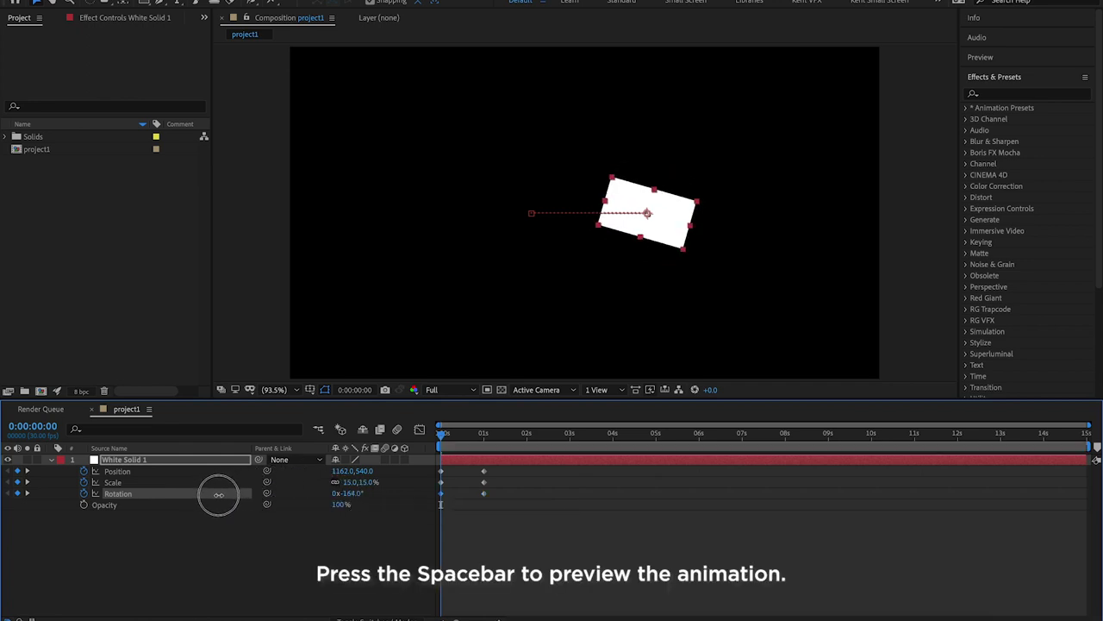
pyautogui.press('space')
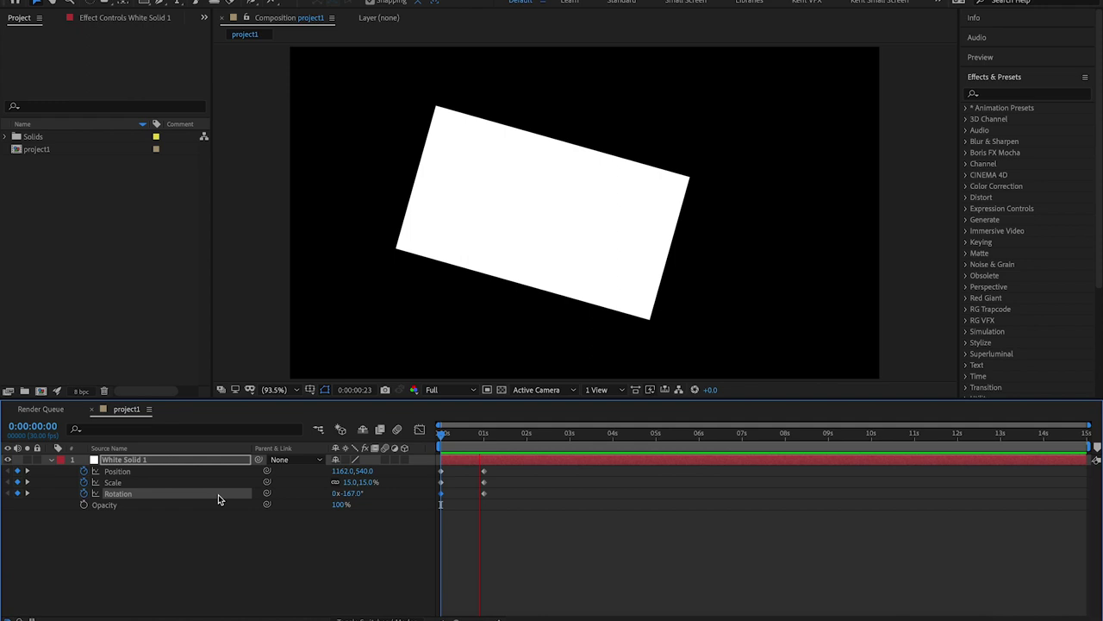
pyautogui.press('space')
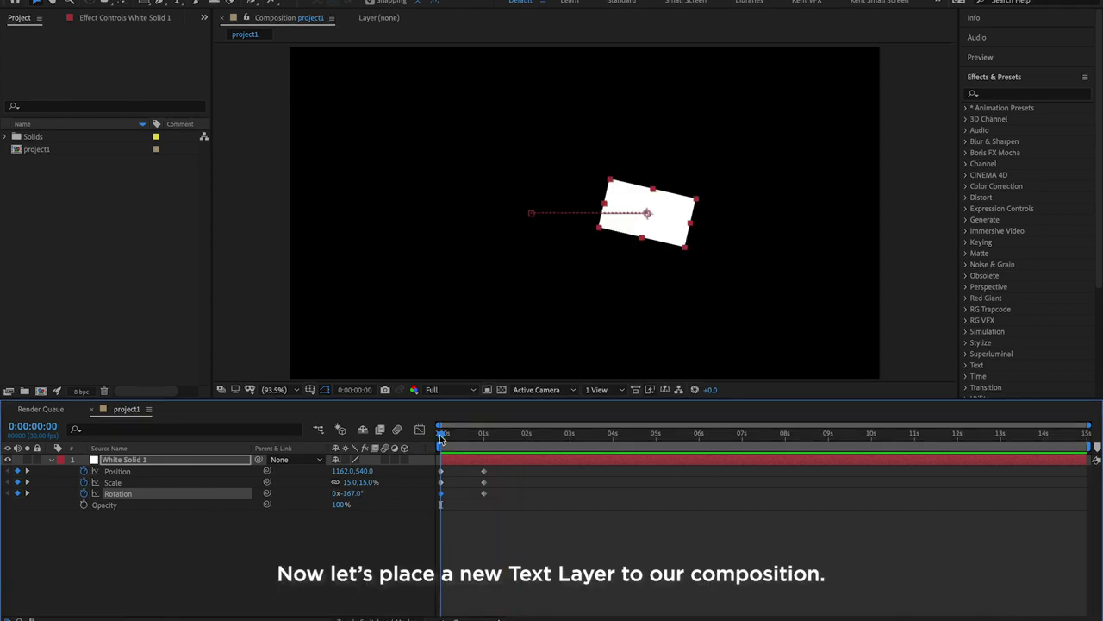
# Deselect the solid, add a new text layer and type 'Hello world'
pyautogui.click(297, 517)
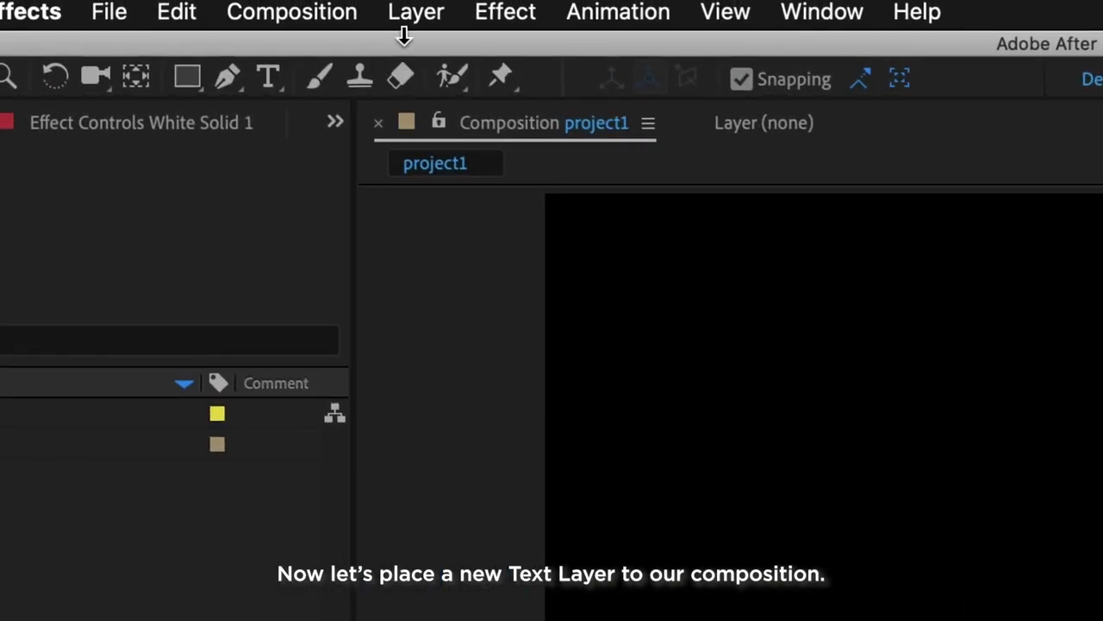
pyautogui.click(411, 13)
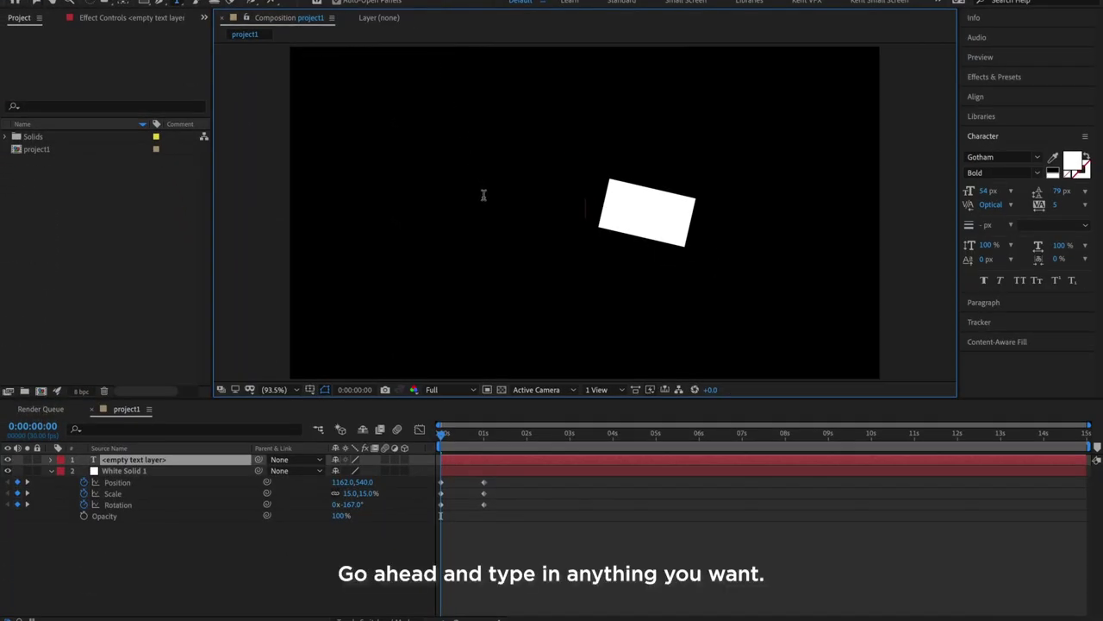
pyautogui.write('H')
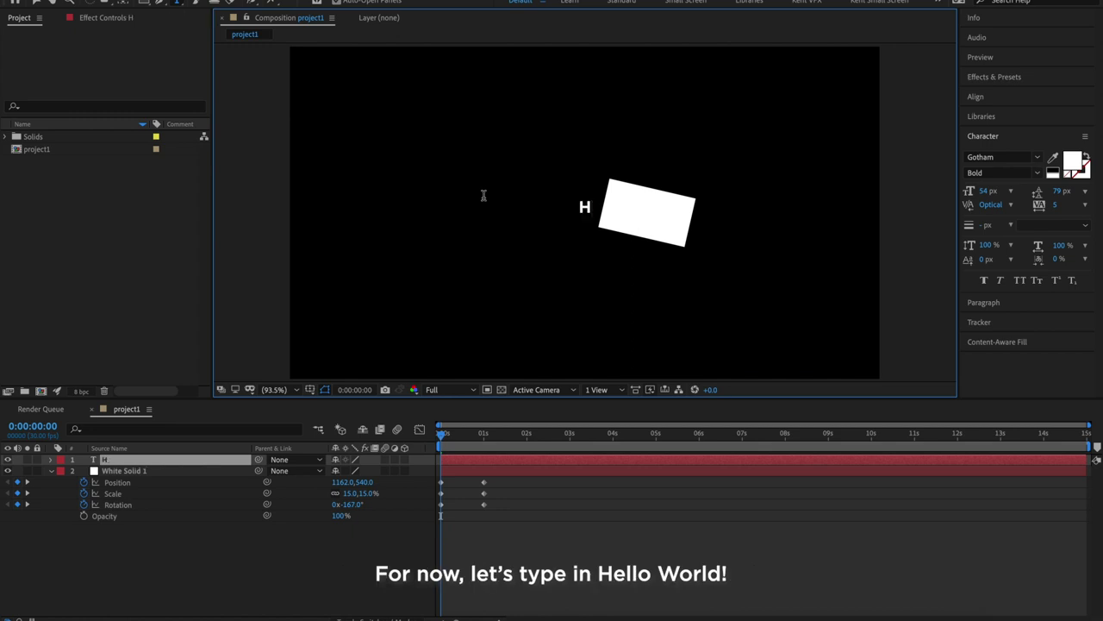
pyautogui.write('ello world')
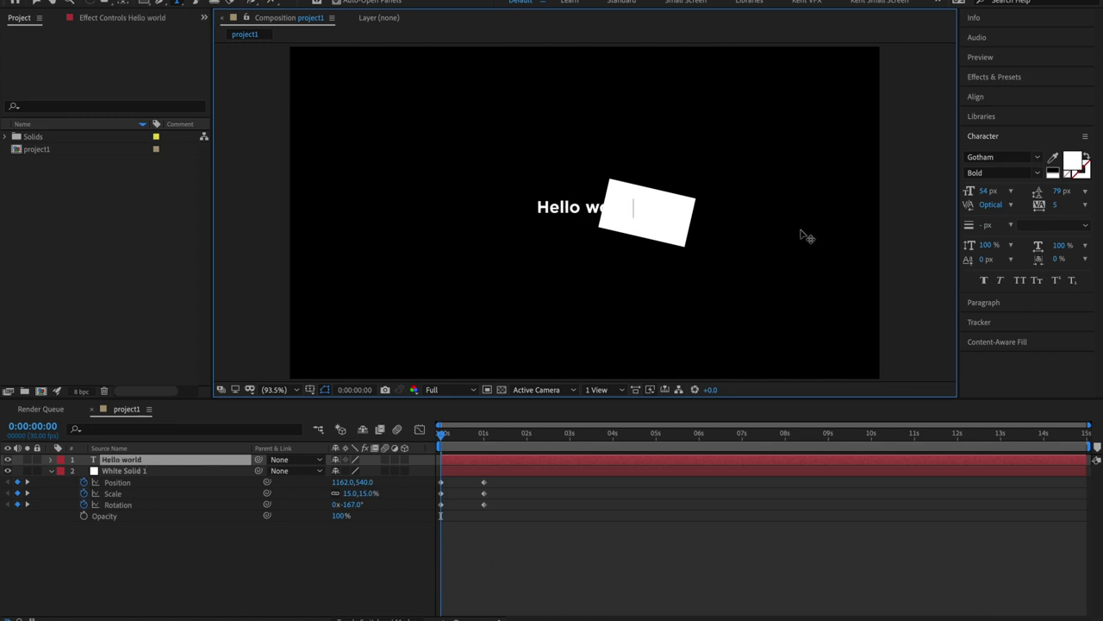
# Colour all of the Hello world text red
pyautogui.hotkey('ctrl', 'a')
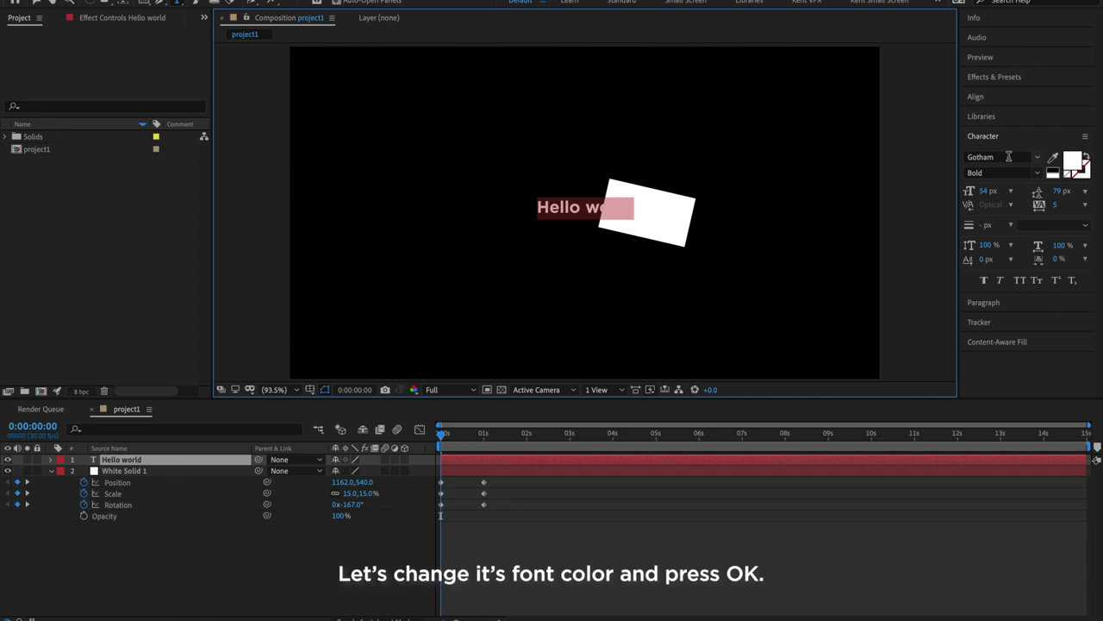
pyautogui.click(1072, 162)
pyautogui.moveTo(159, 163); pyautogui.dragTo(177, 75)
pyautogui.click(296, 69)
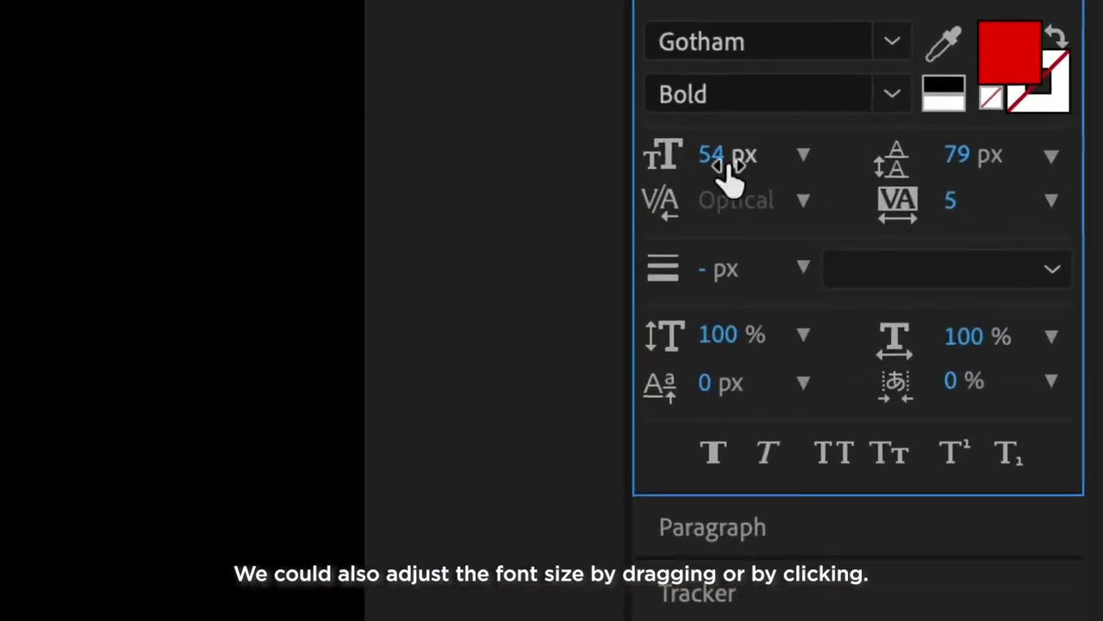
# Enlarge the text to 125 px and centre it vertically in the composition
pyautogui.moveTo(991, 190); pyautogui.dragTo(1001, 192)
pyautogui.moveTo(746, 161); pyautogui.dragTo(884, 173)
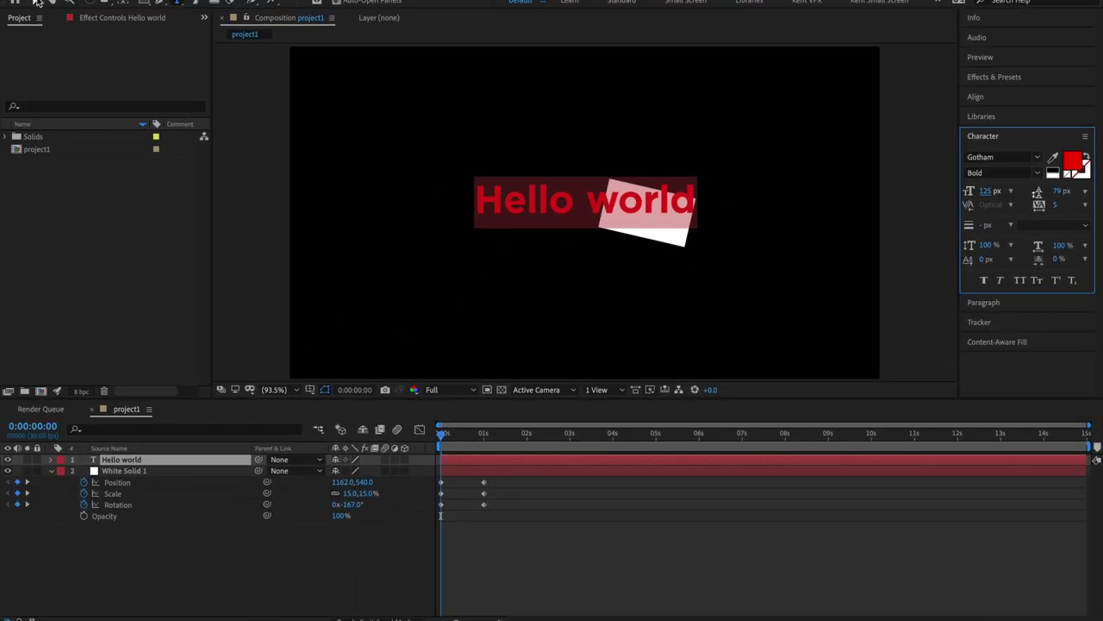
pyautogui.press('Escape')
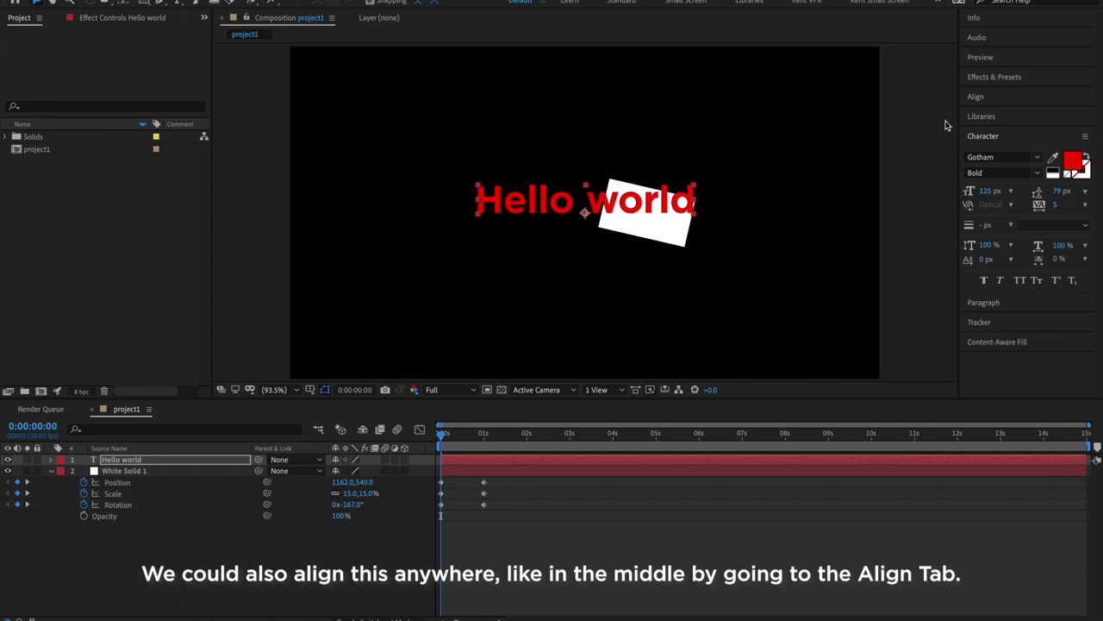
pyautogui.click(992, 97)
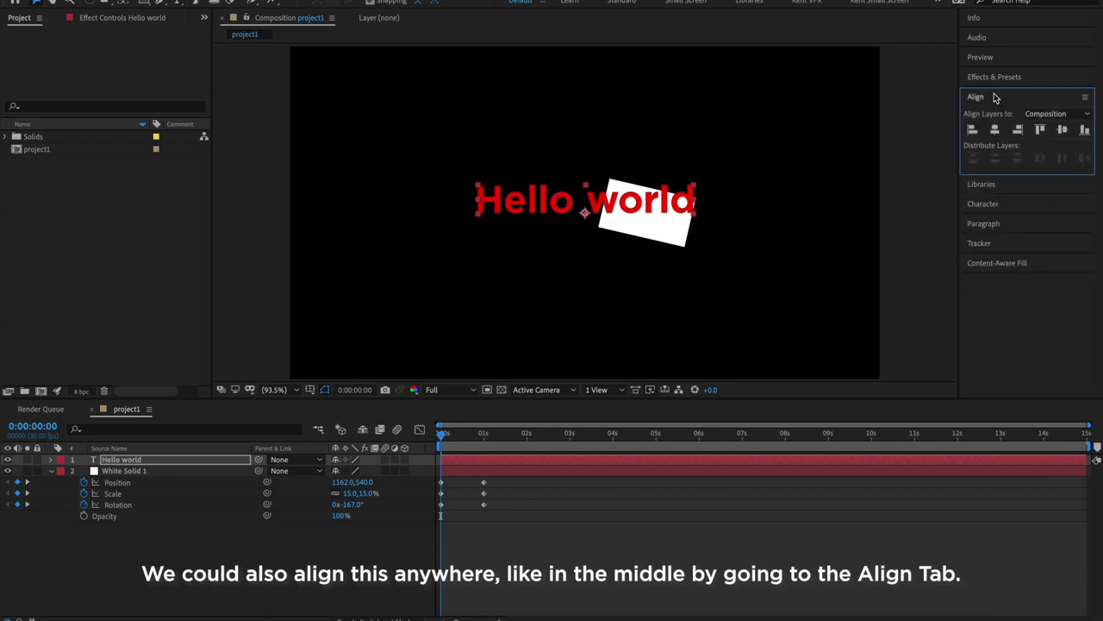
pyautogui.click(1062, 130)
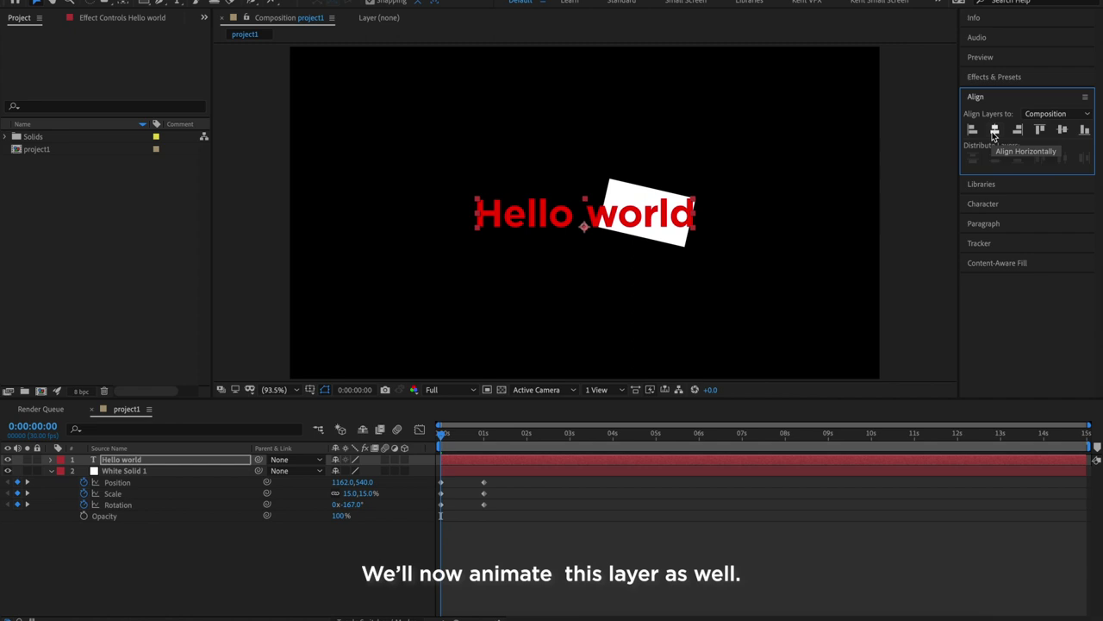
# Add starting keyframes at 0 s for Hello world's Position, Rotation, Scale and Opacity
pyautogui.press('p')
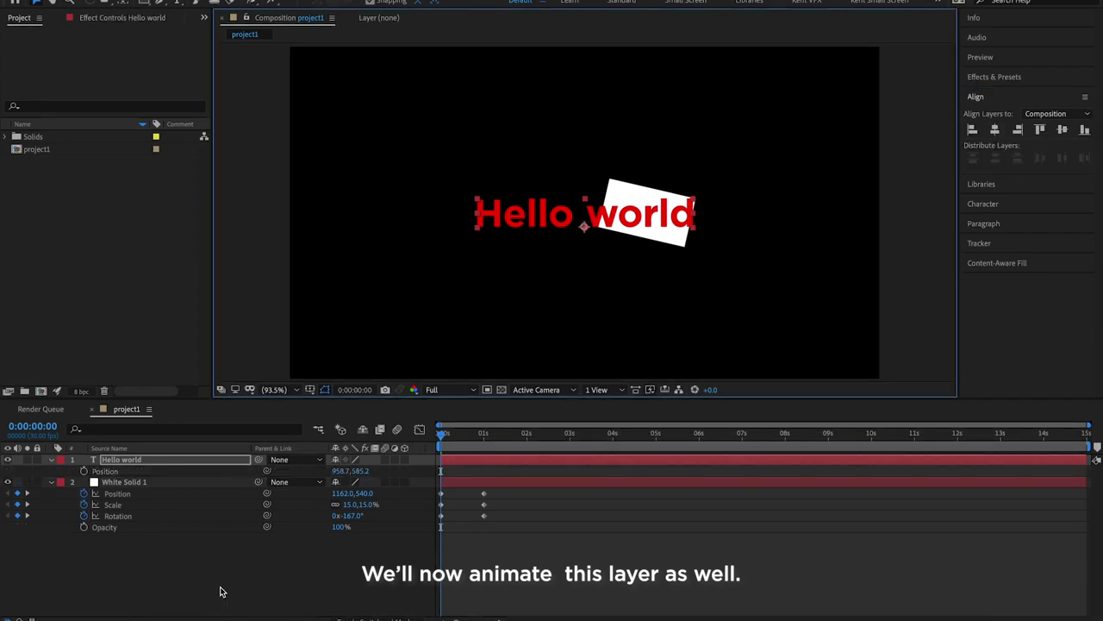
pyautogui.hotkey('shift', 'r')
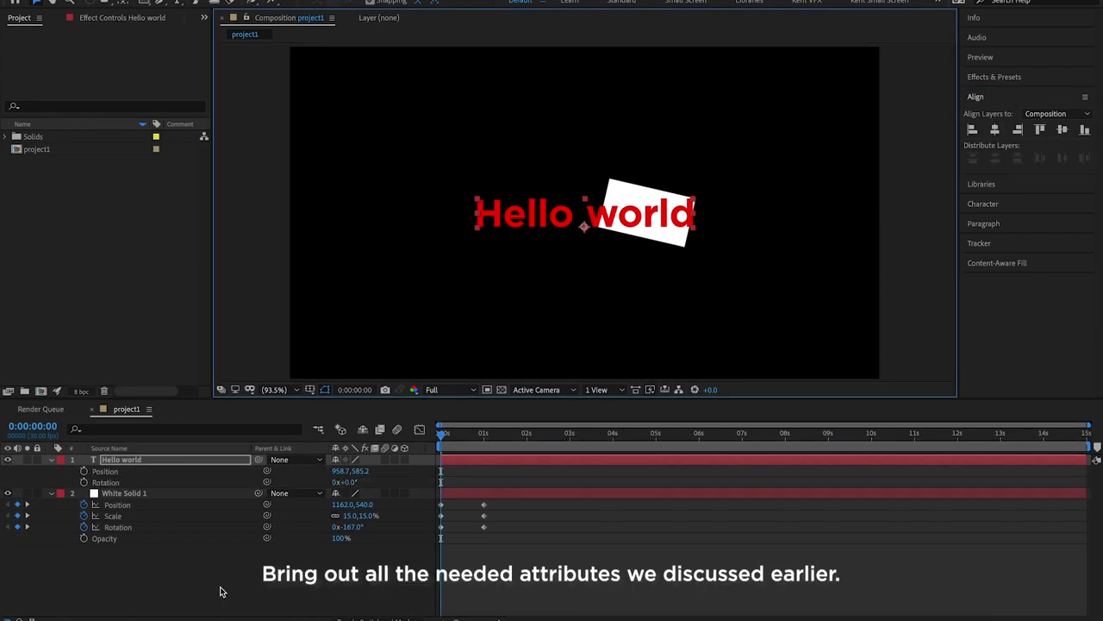
pyautogui.hotkey('shift', 's')
pyautogui.hotkey('shift', 't')
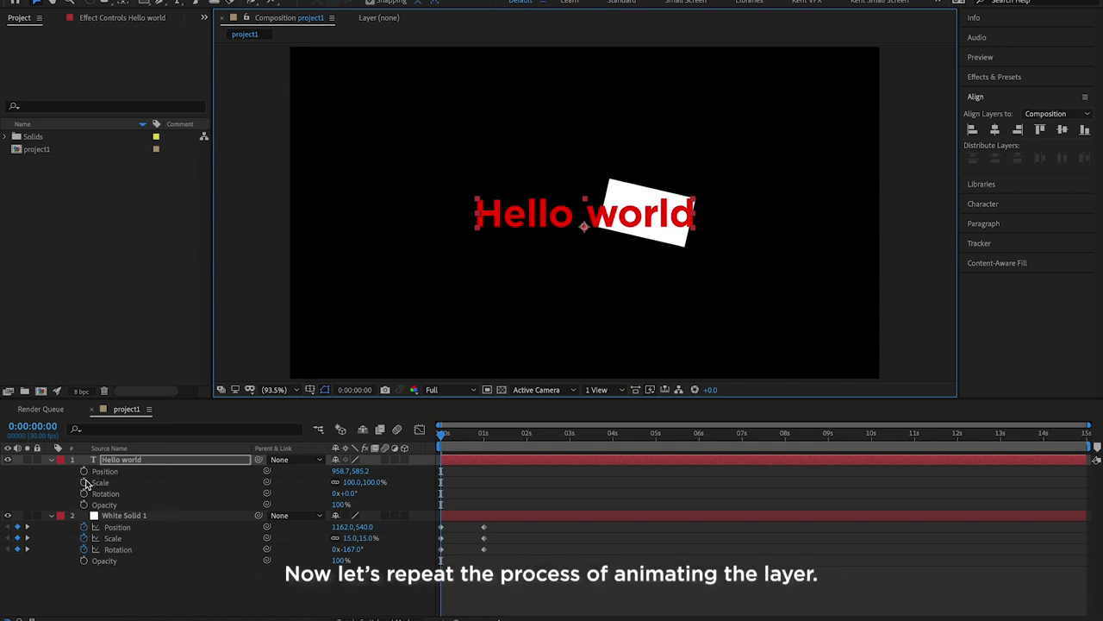
pyautogui.moveTo(82, 477); pyautogui.dragTo(86, 508)
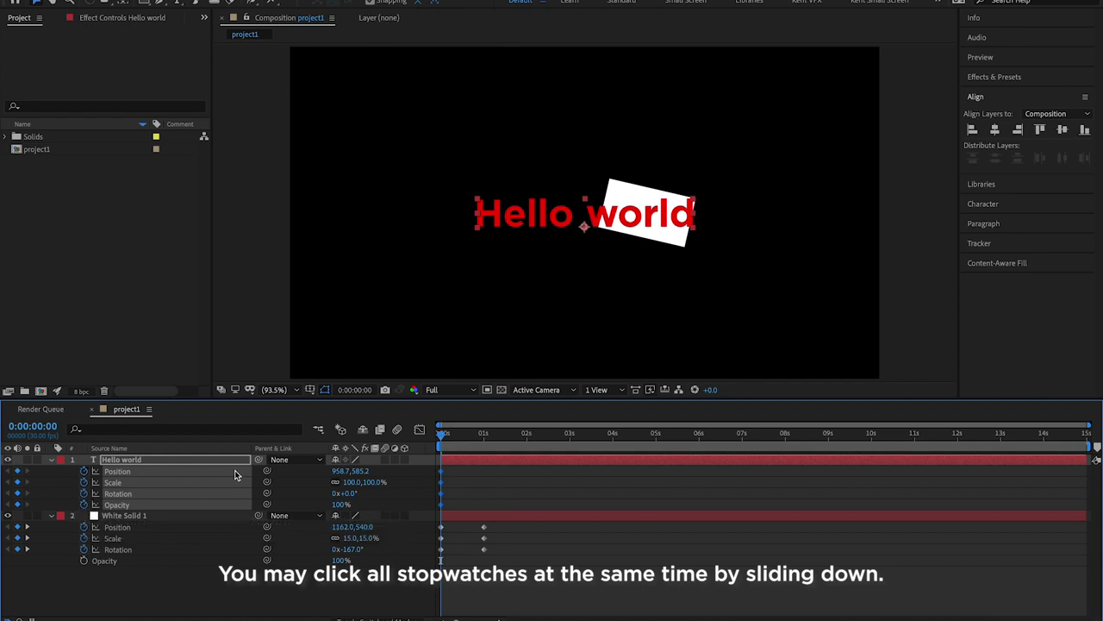
# At 1 s, set Hello world to X 1488.7, 64% scale and 32° rotation, then preview
pyautogui.press('k')
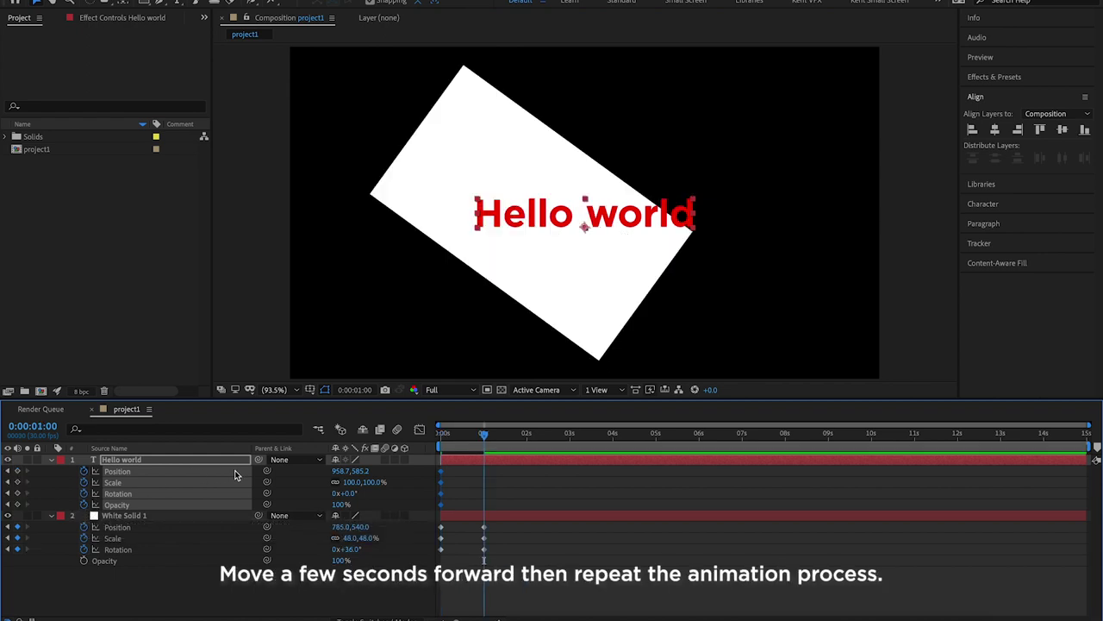
pyautogui.click(320, 475)
pyautogui.moveTo(339, 471); pyautogui.dragTo(674, 457)
pyautogui.moveTo(349, 482); pyautogui.dragTo(338, 510)
pyautogui.moveTo(483, 434); pyautogui.dragTo(437, 444)
pyautogui.press('space')
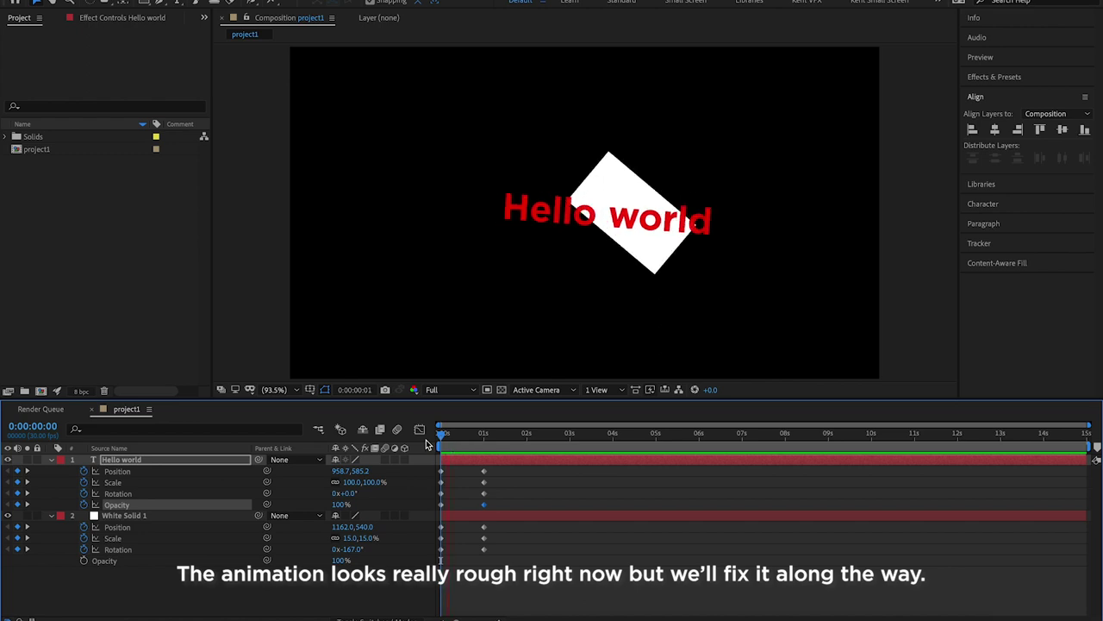
pyautogui.press('space')
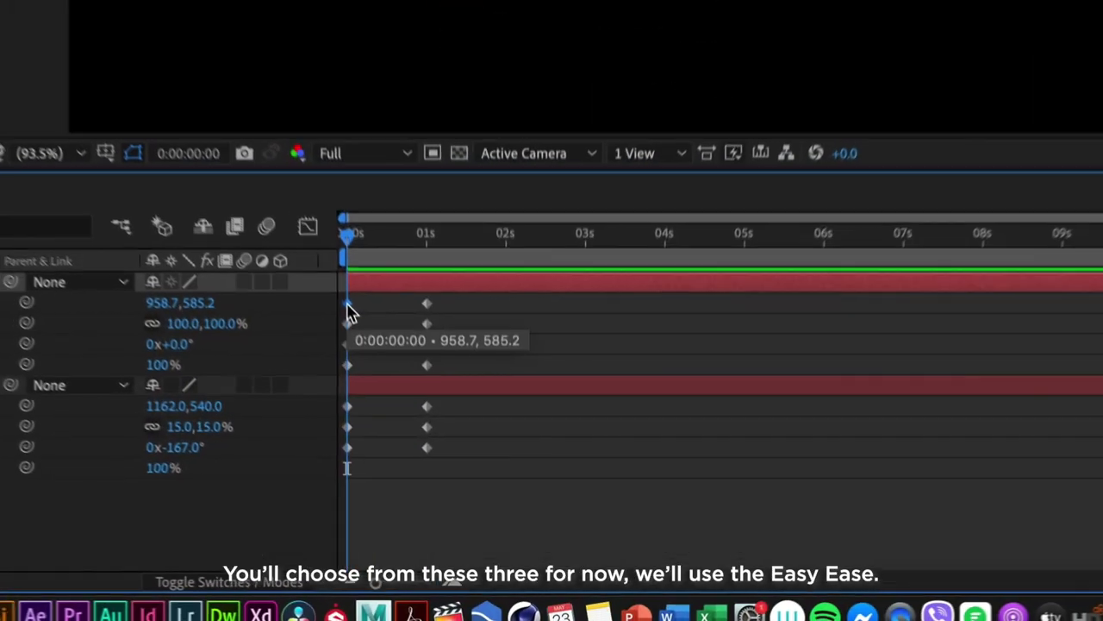
pyautogui.rightClick(440, 471)
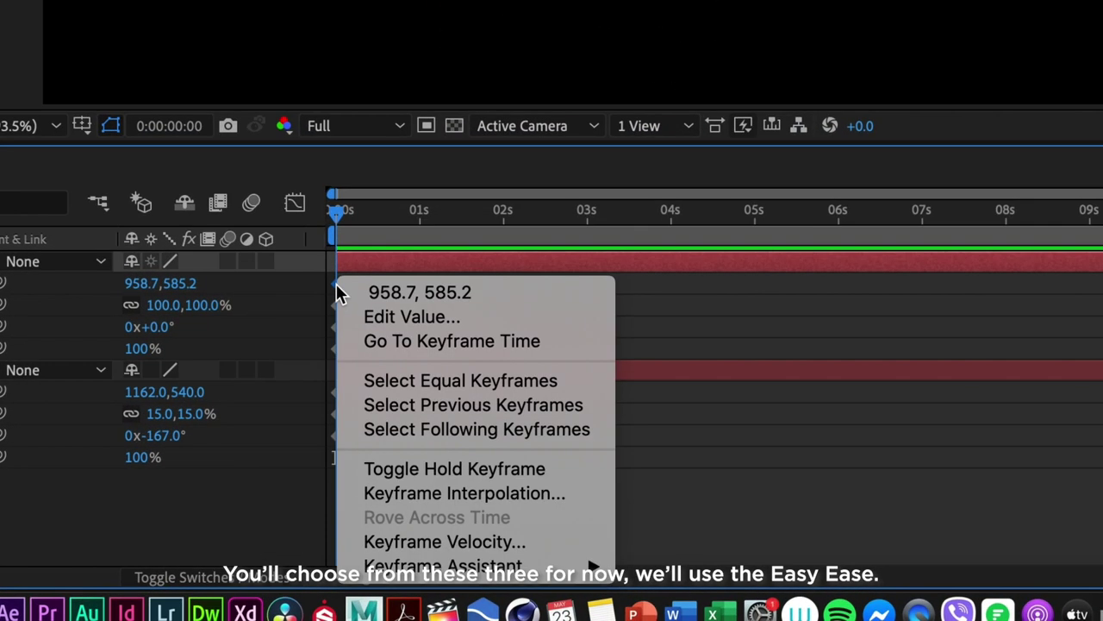
pyautogui.moveTo(562, 569)
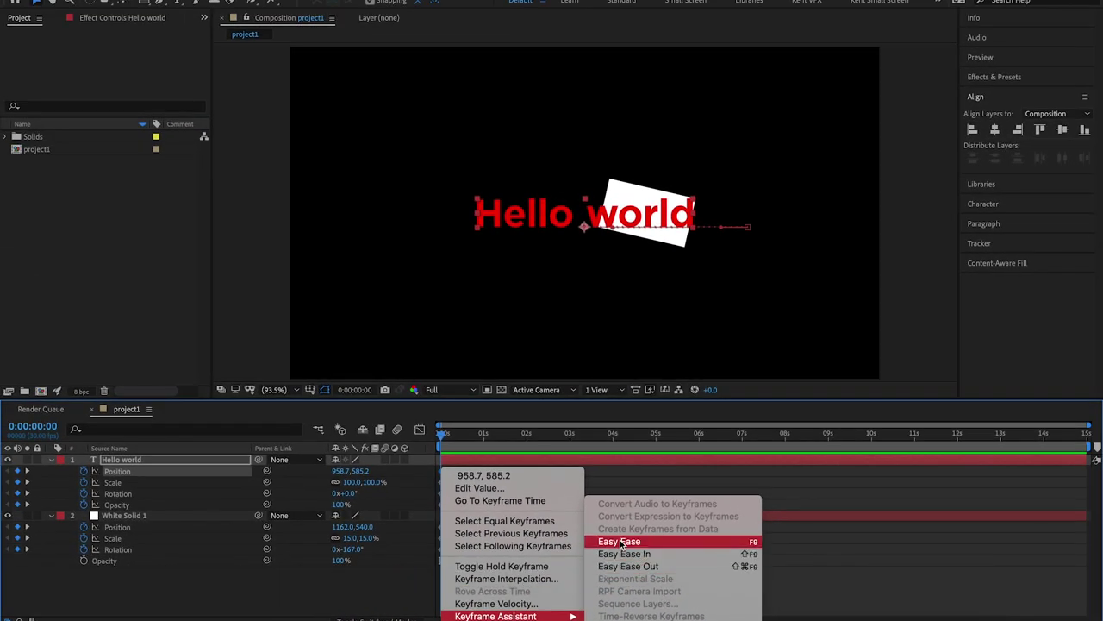
pyautogui.click(621, 542)
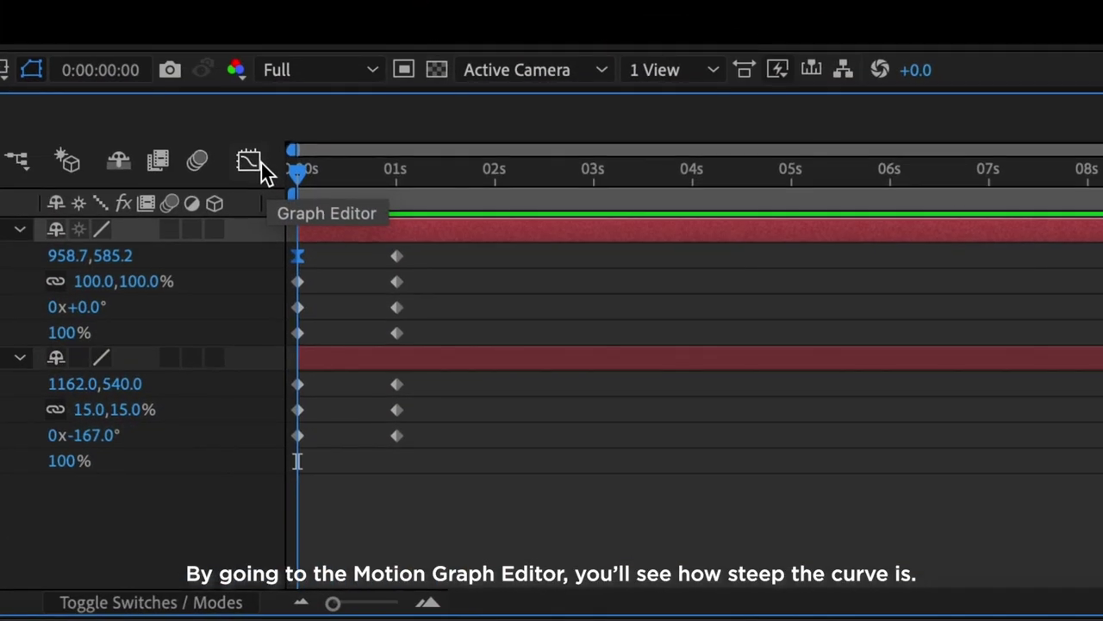
# Stretch the first Position keyframe's influence to 100% so Hello world ramps up to 2000 px/sec
pyautogui.click(423, 430)
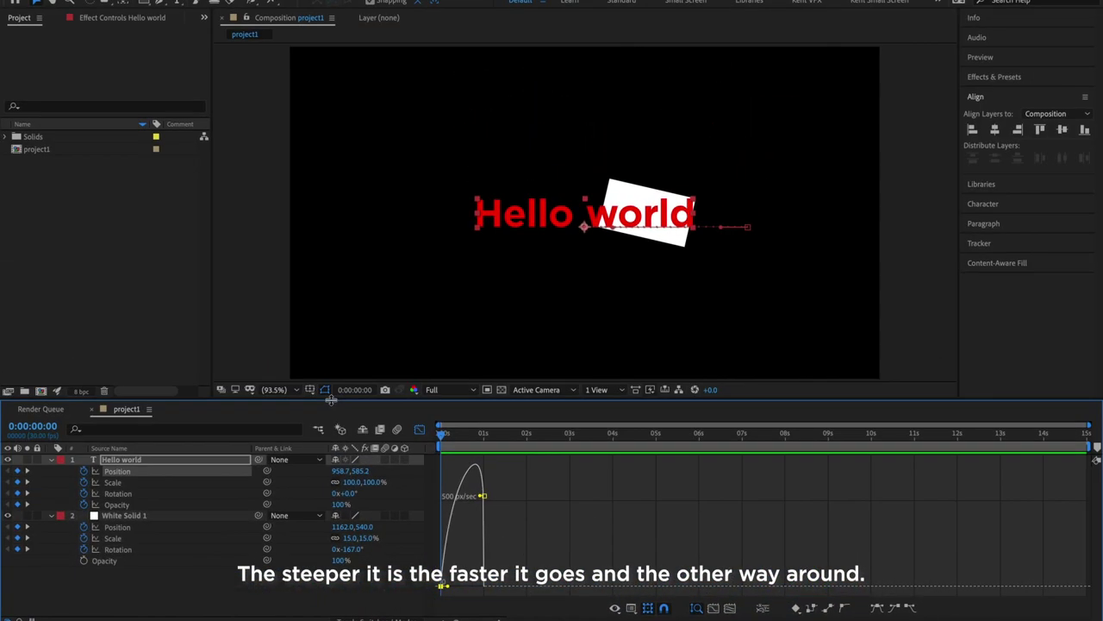
pyautogui.press('space')
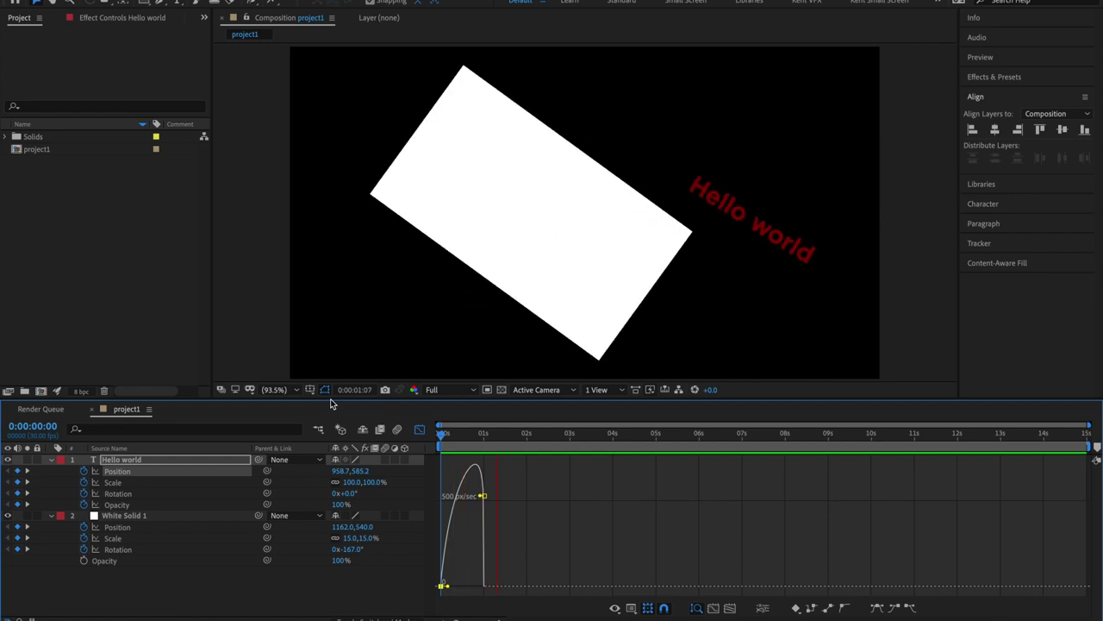
pyautogui.press('space')
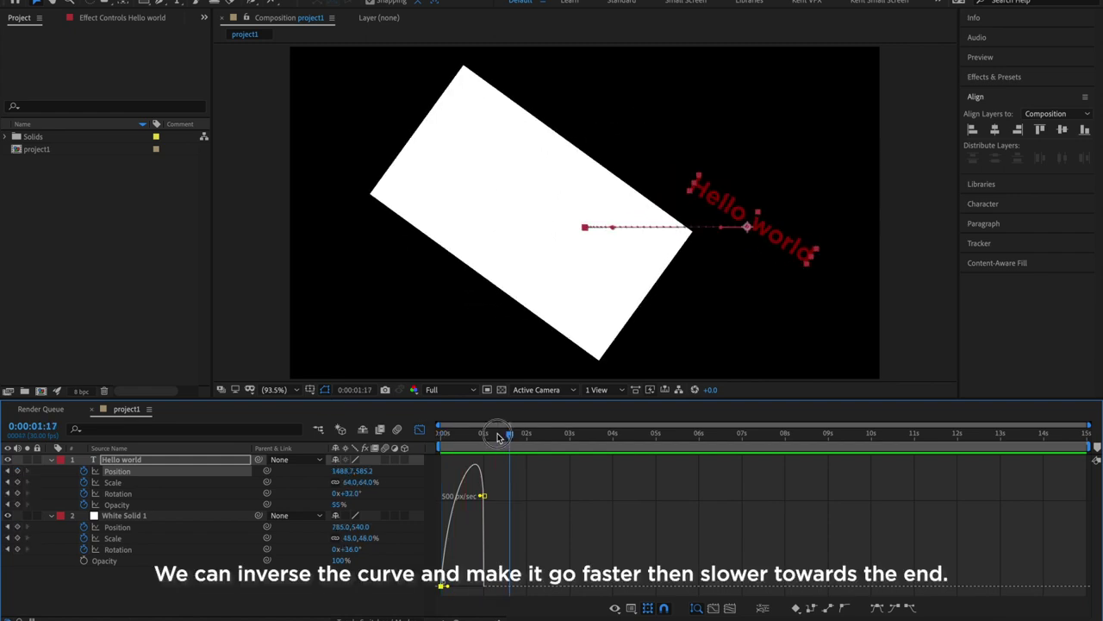
pyautogui.moveTo(497, 436); pyautogui.dragTo(404, 447)
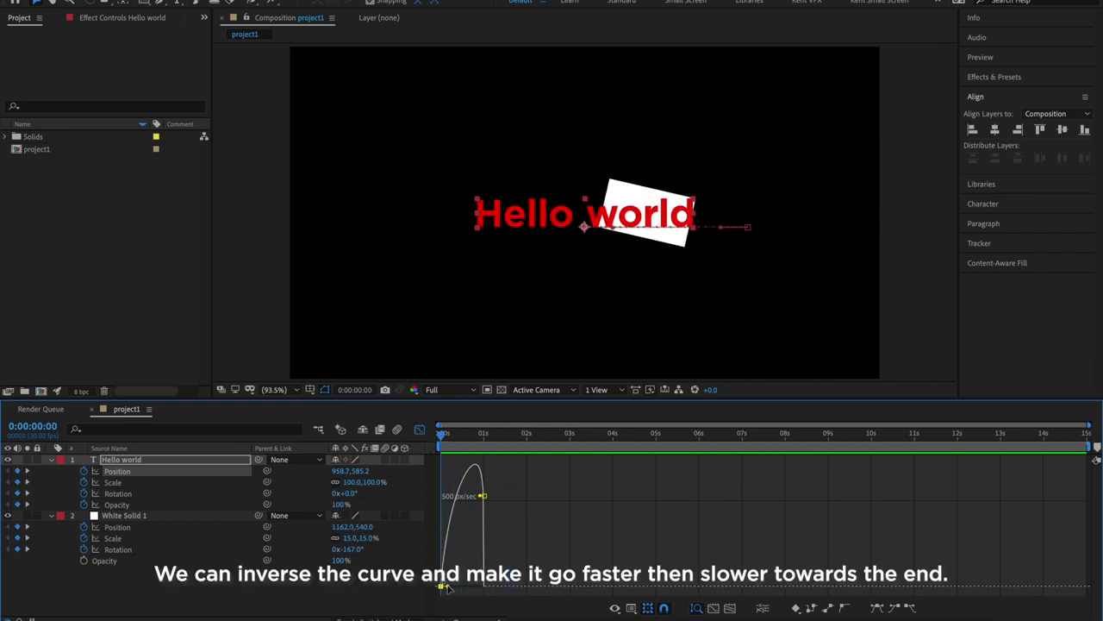
pyautogui.moveTo(447, 589); pyautogui.dragTo(451, 584)
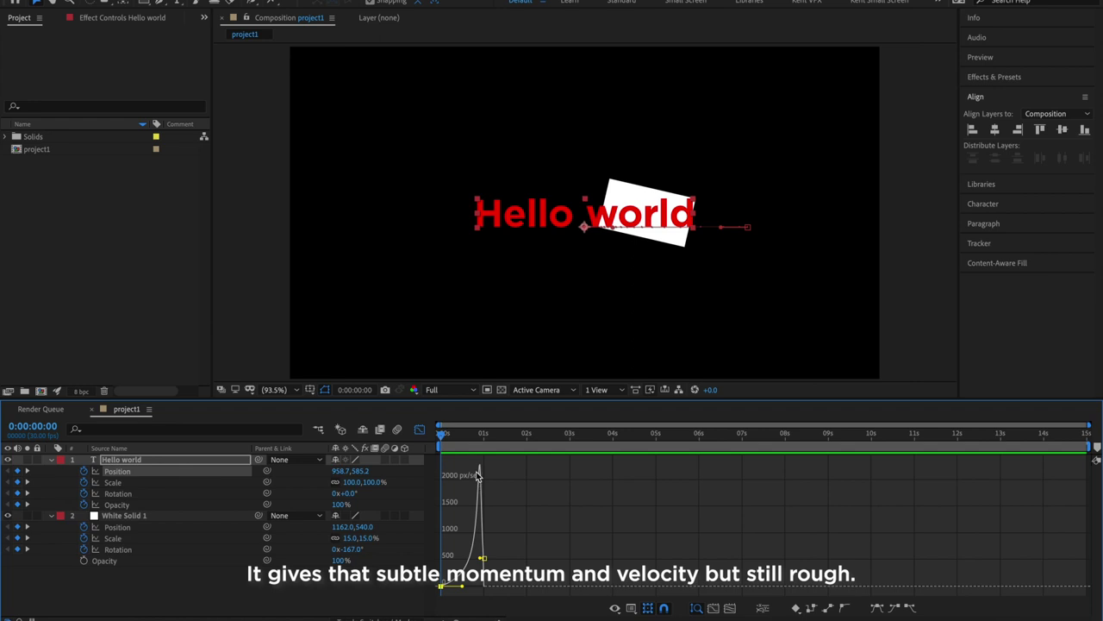
pyautogui.press('space')
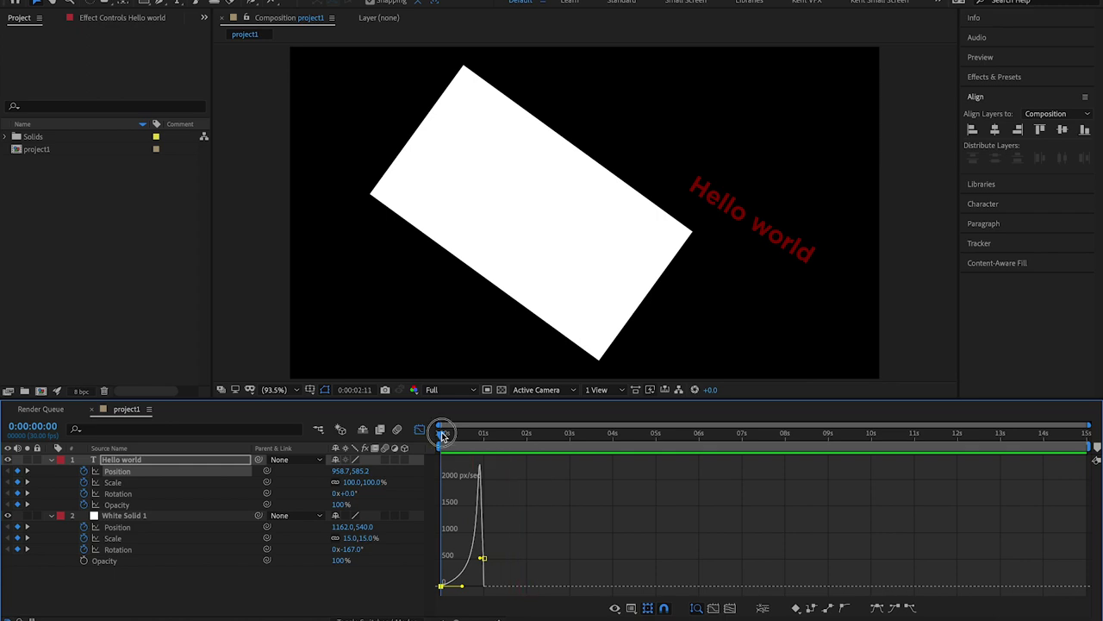
pyautogui.press('space')
pyautogui.click(420, 429)
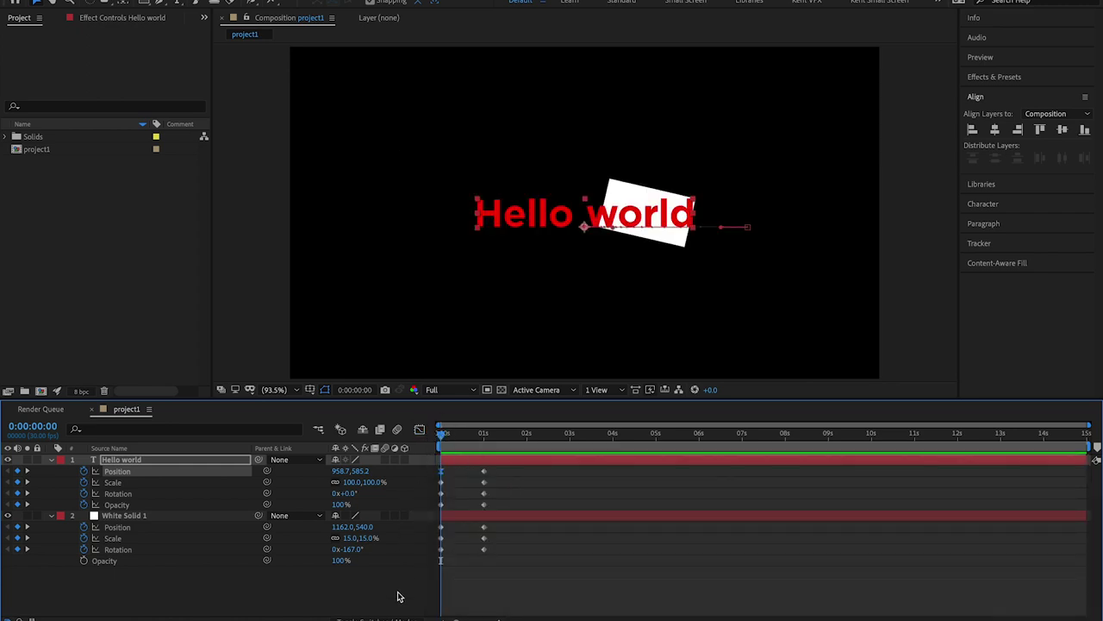
# Lengthen the ease on both White Solid 1 Position keyframes in the speed graph and preview
pyautogui.click(231, 529)
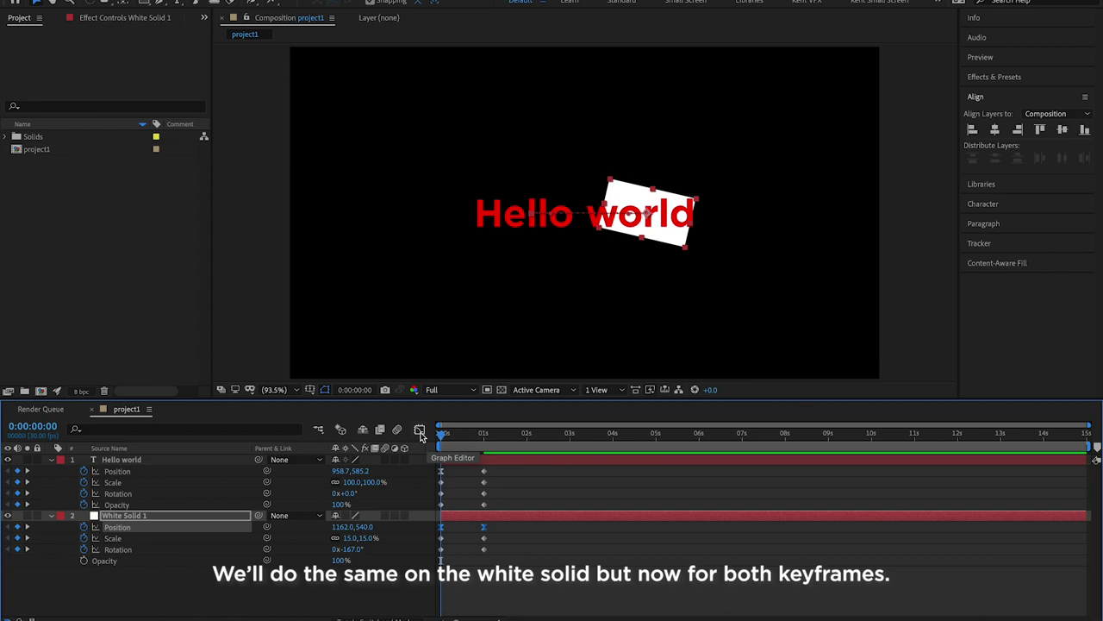
pyautogui.press('space')
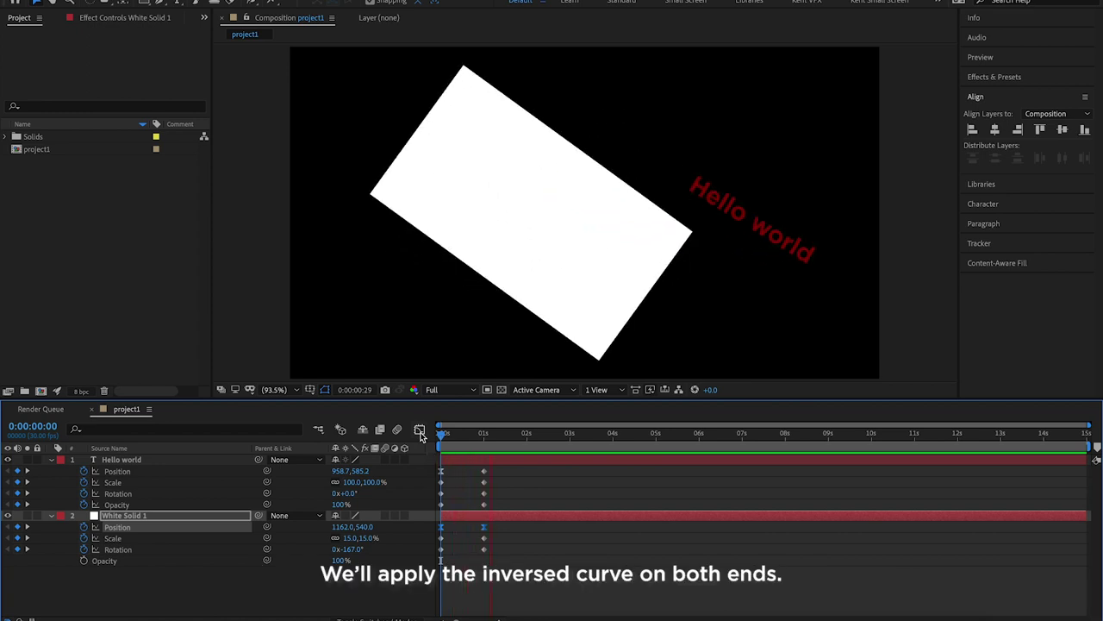
pyautogui.click(420, 430)
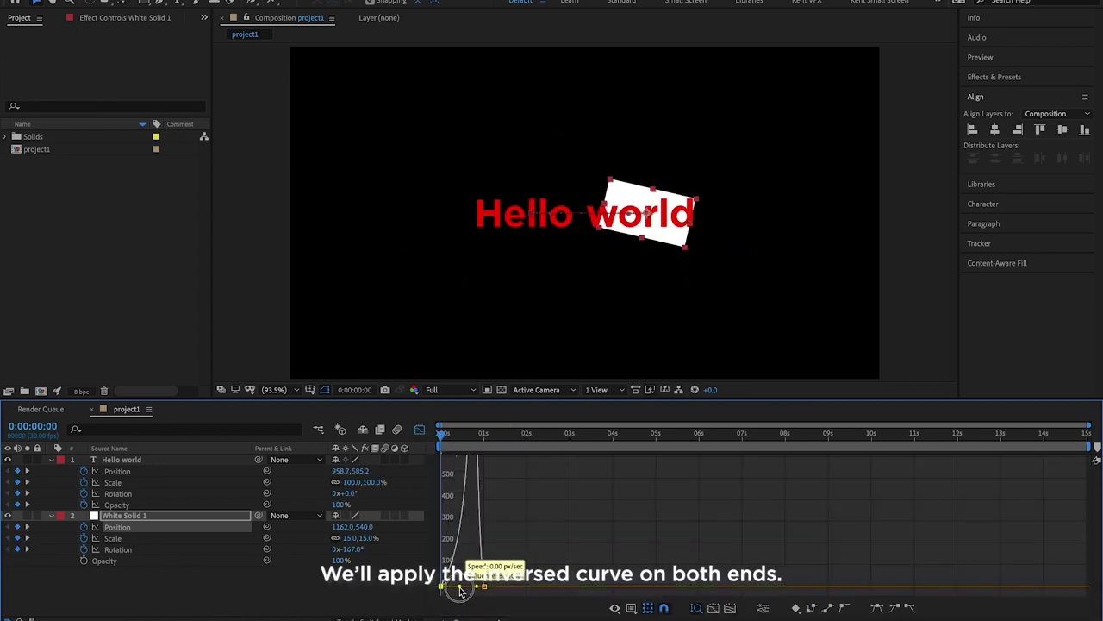
pyautogui.moveTo(462, 591); pyautogui.dragTo(460, 589)
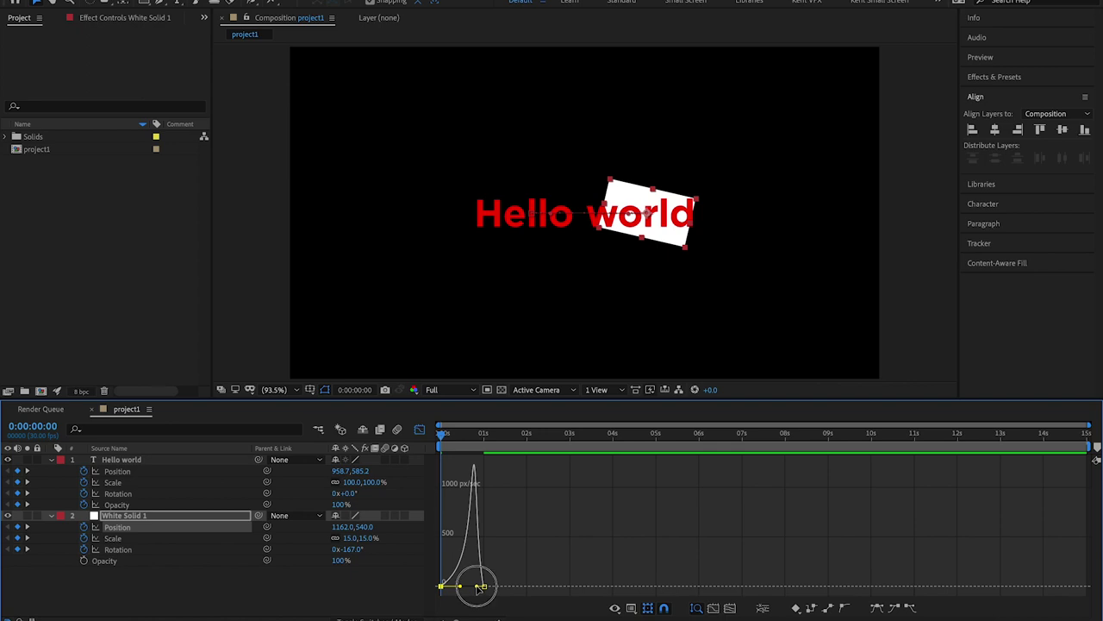
pyautogui.moveTo(477, 588); pyautogui.dragTo(458, 587)
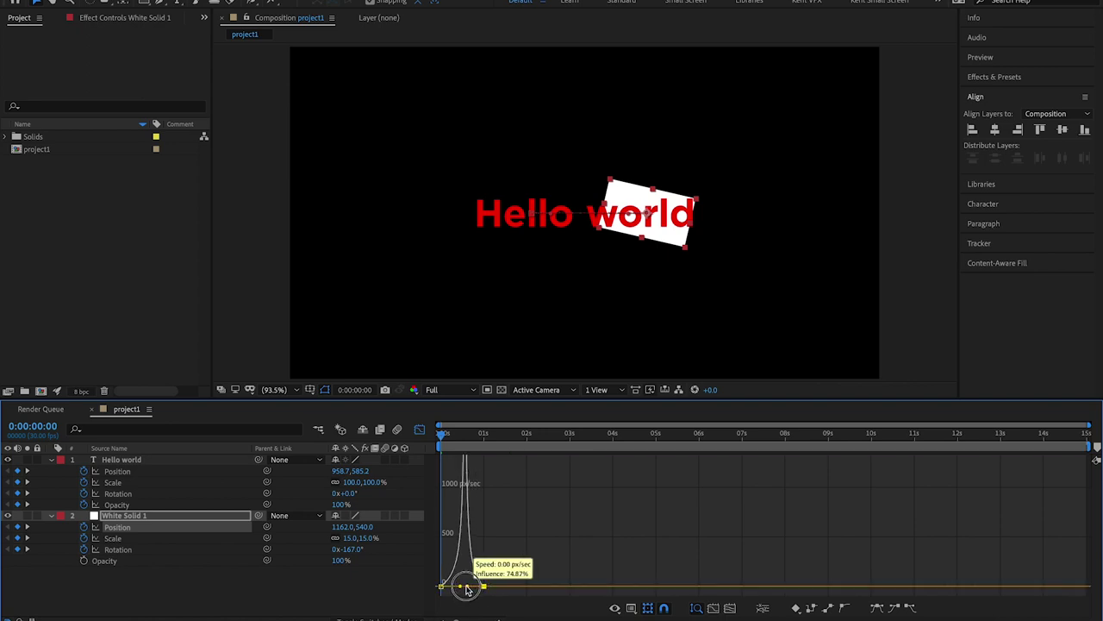
pyautogui.click(420, 430)
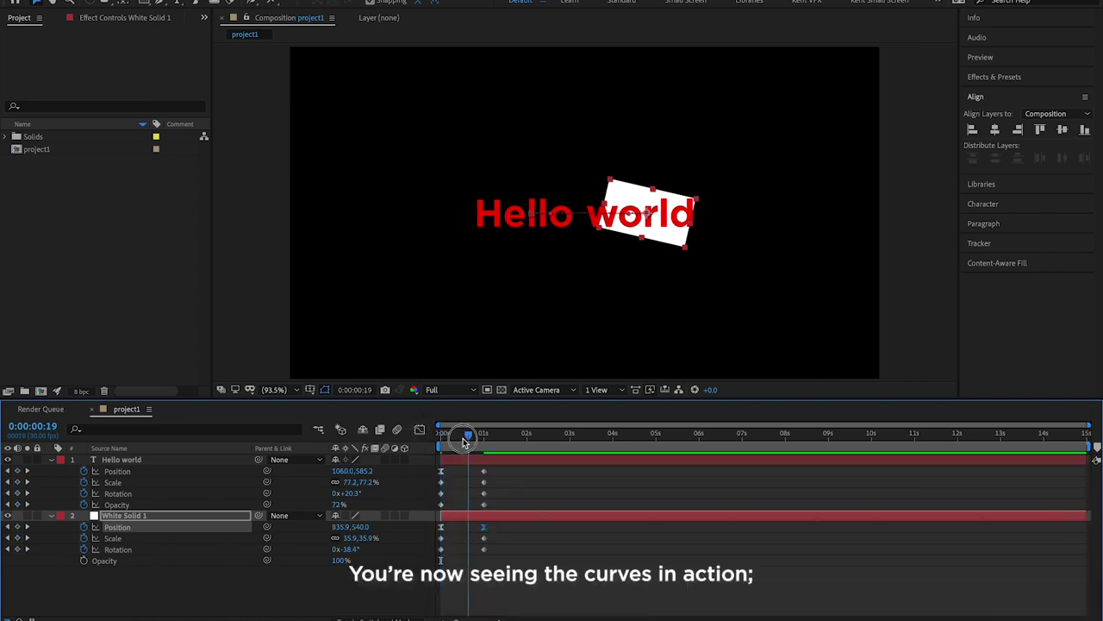
pyautogui.press('space')
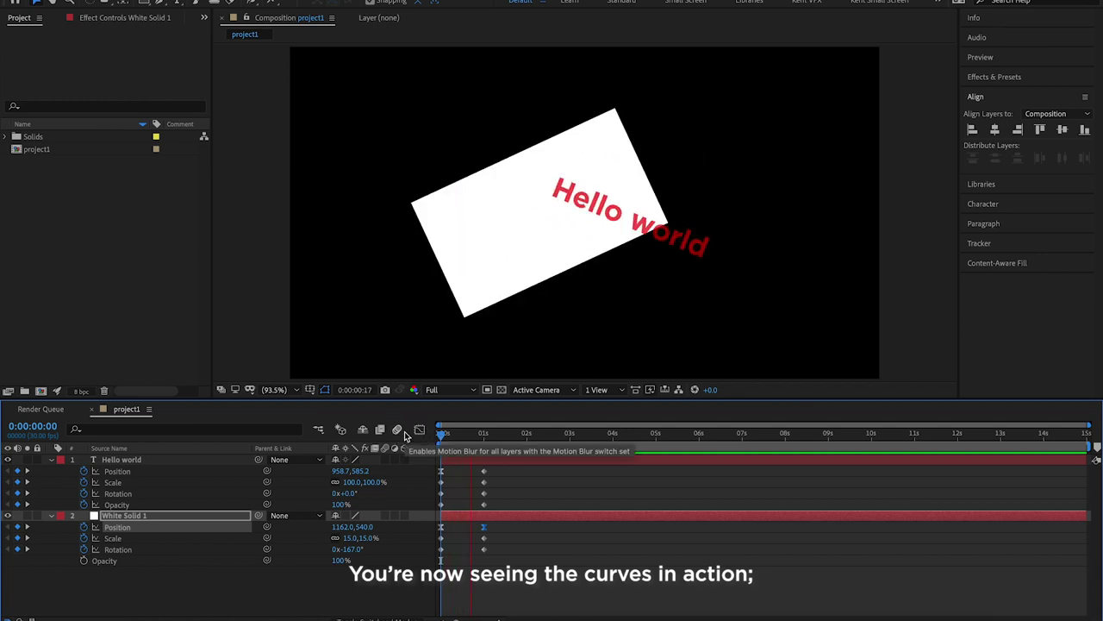
pyautogui.click(437, 435)
pyautogui.press('space')
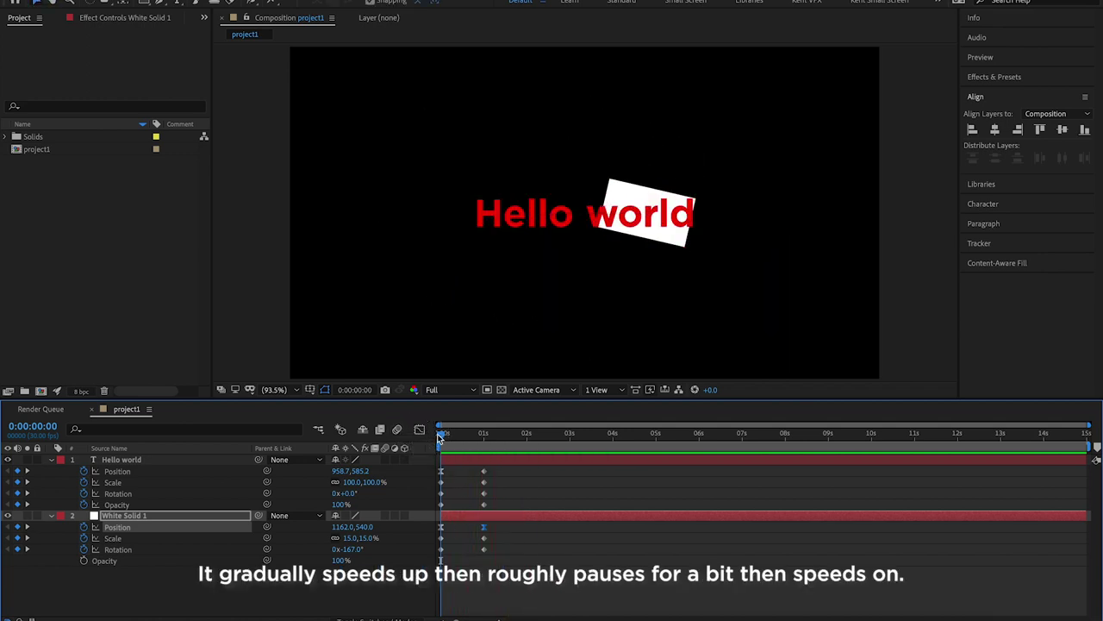
pyautogui.press('space')
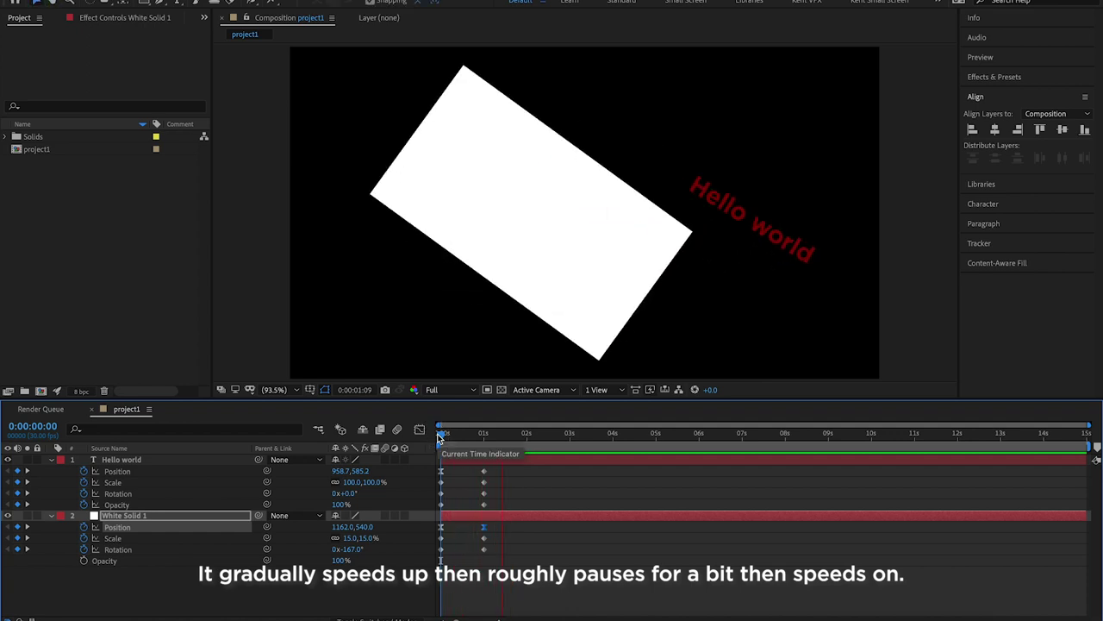
pyautogui.press('space')
# Drag both layers' end keyframes from 1 s to about 1.6 s
pyautogui.click(484, 538)
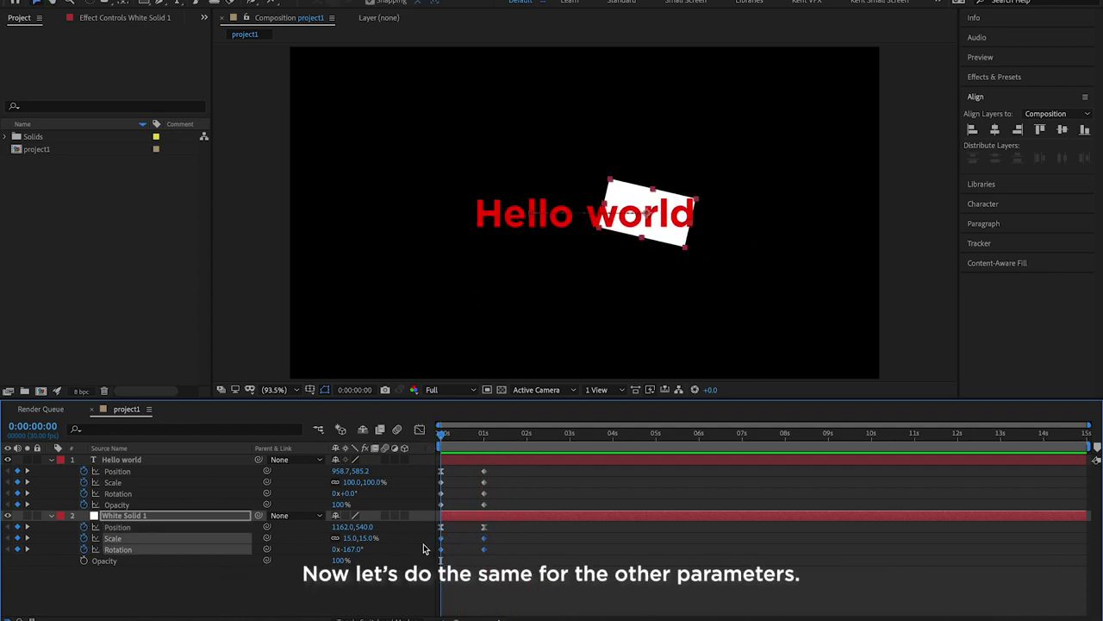
pyautogui.hotkey('shift', 'F3')
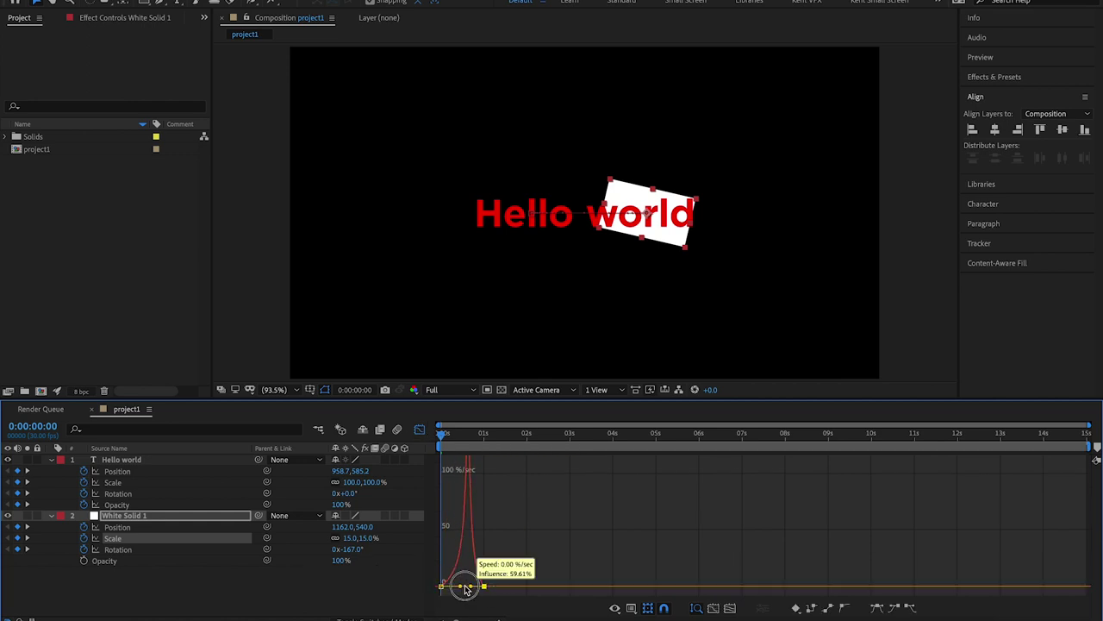
pyautogui.hotkey('shift', 'F3')
pyautogui.moveTo(460, 437); pyautogui.dragTo(415, 440)
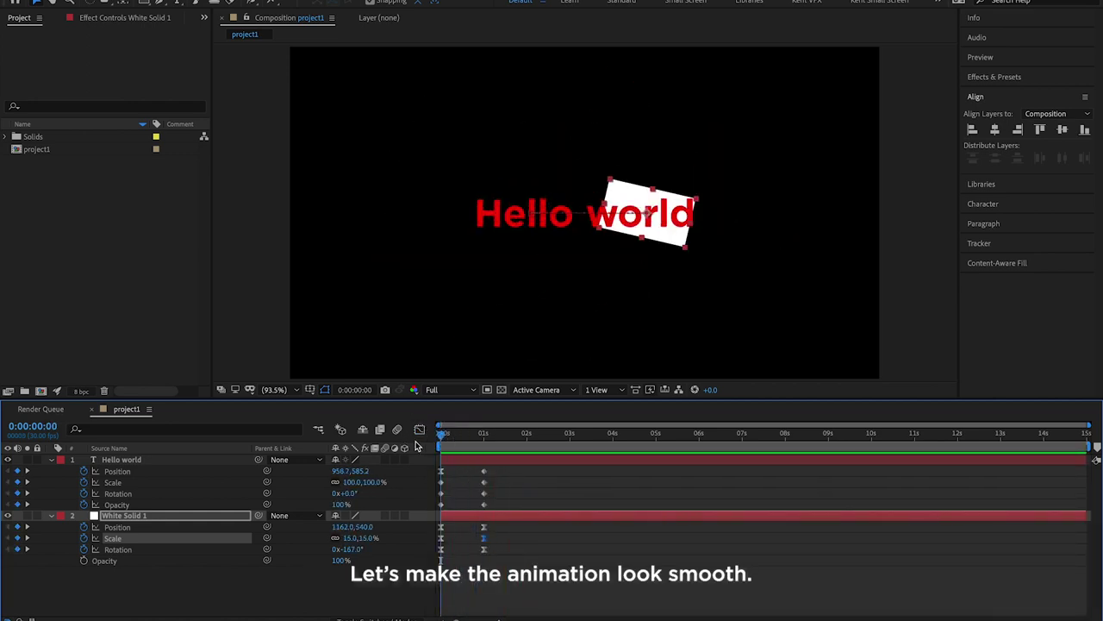
pyautogui.moveTo(495, 466); pyautogui.dragTo(510, 538)
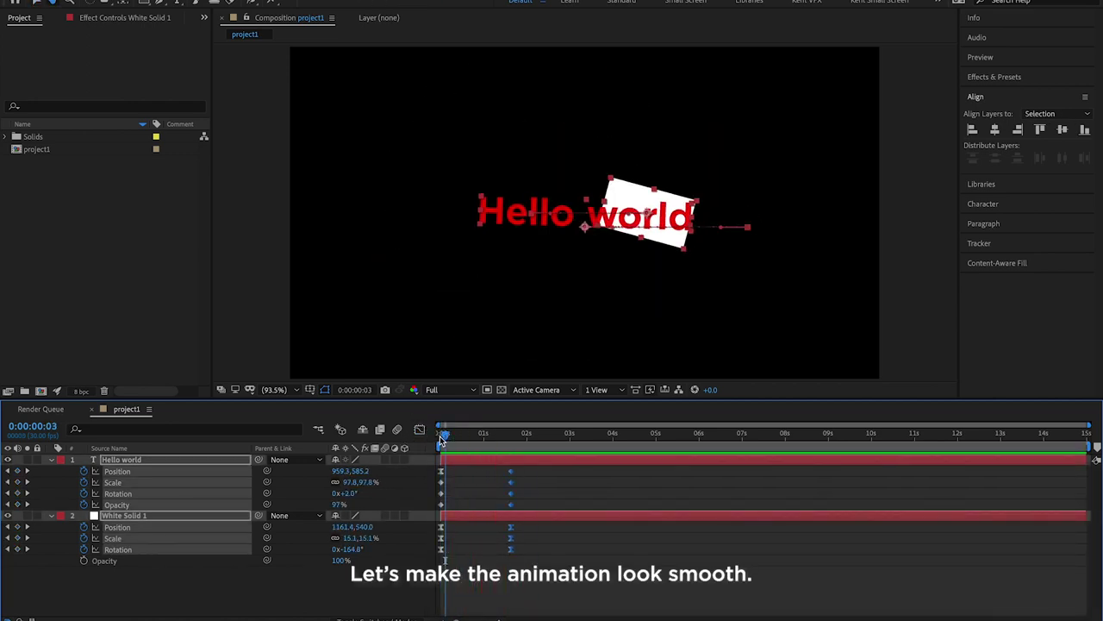
pyautogui.press('space')
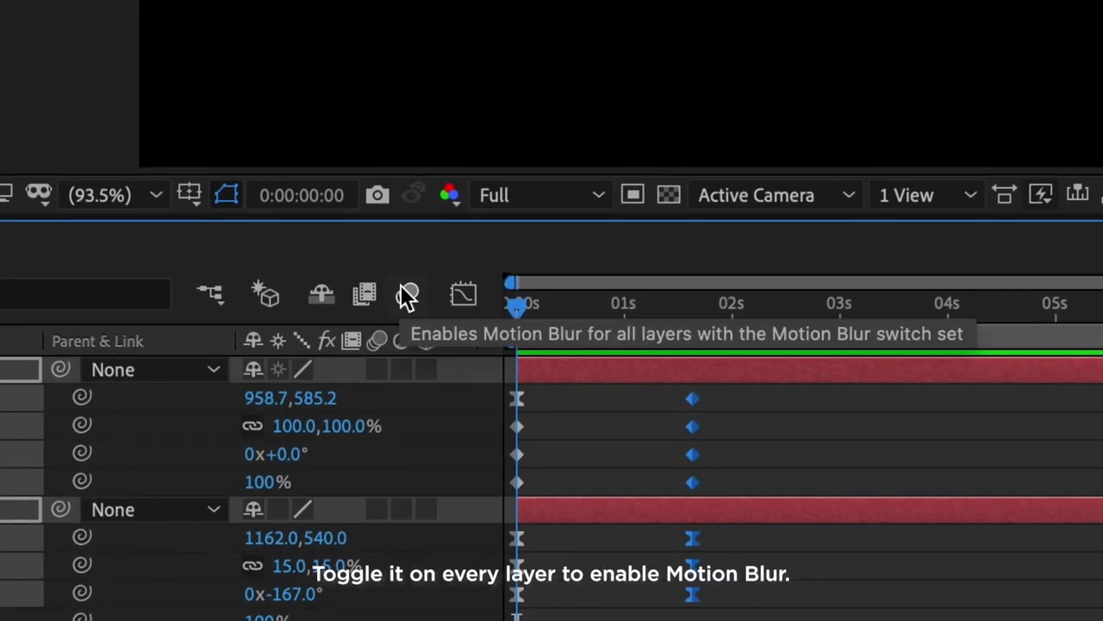
# Enable motion blur for the composition and both layers, then preview mid-animation
pyautogui.click(407, 296)
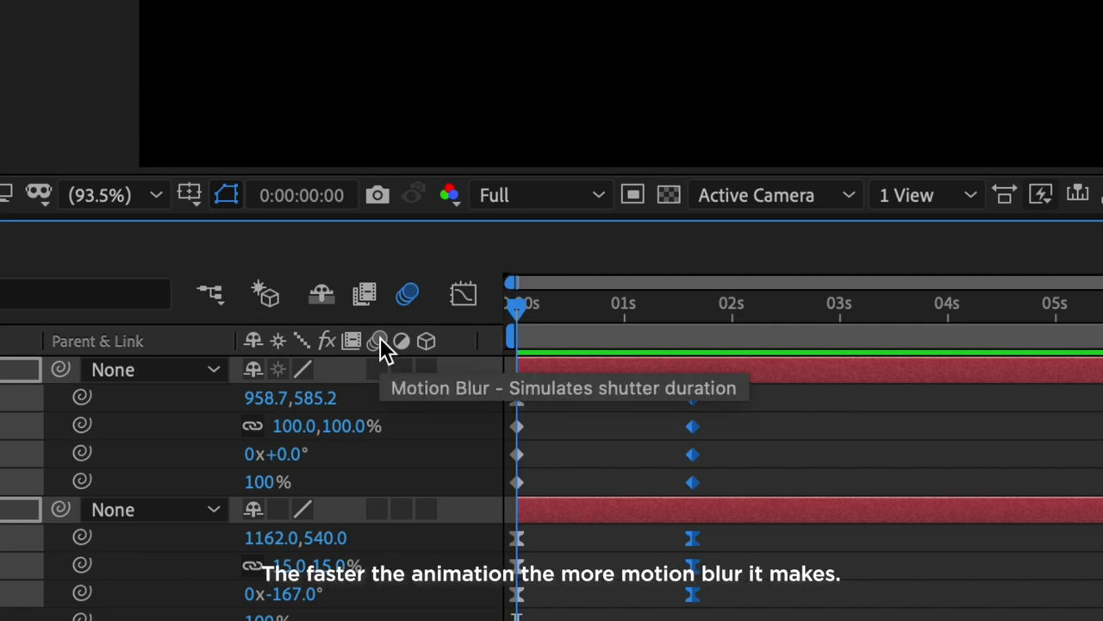
pyautogui.click(376, 370)
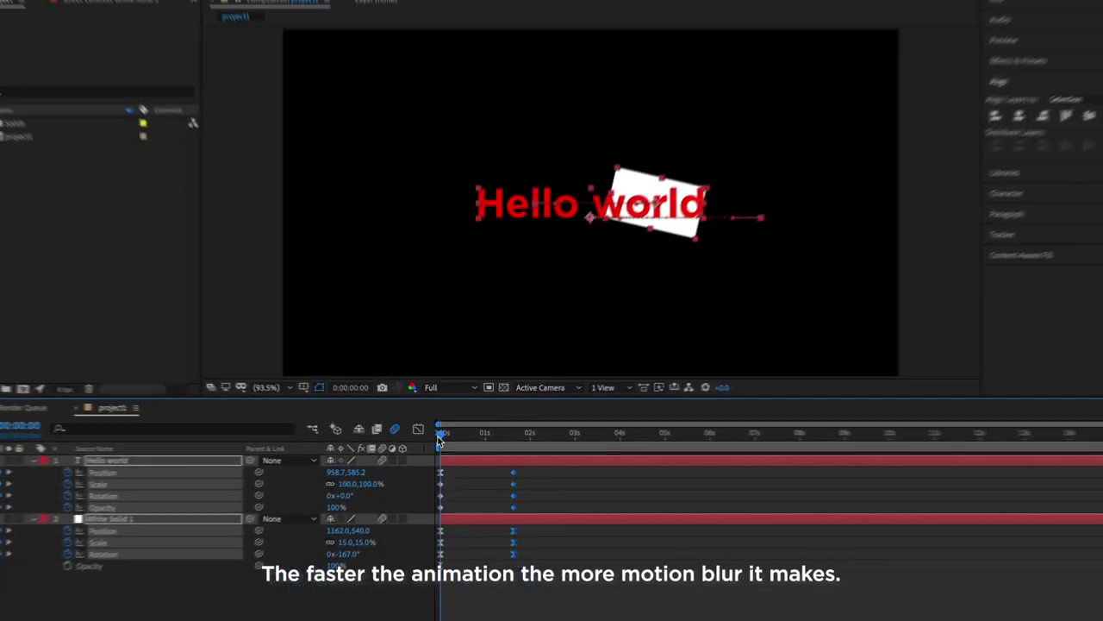
pyautogui.press('space')
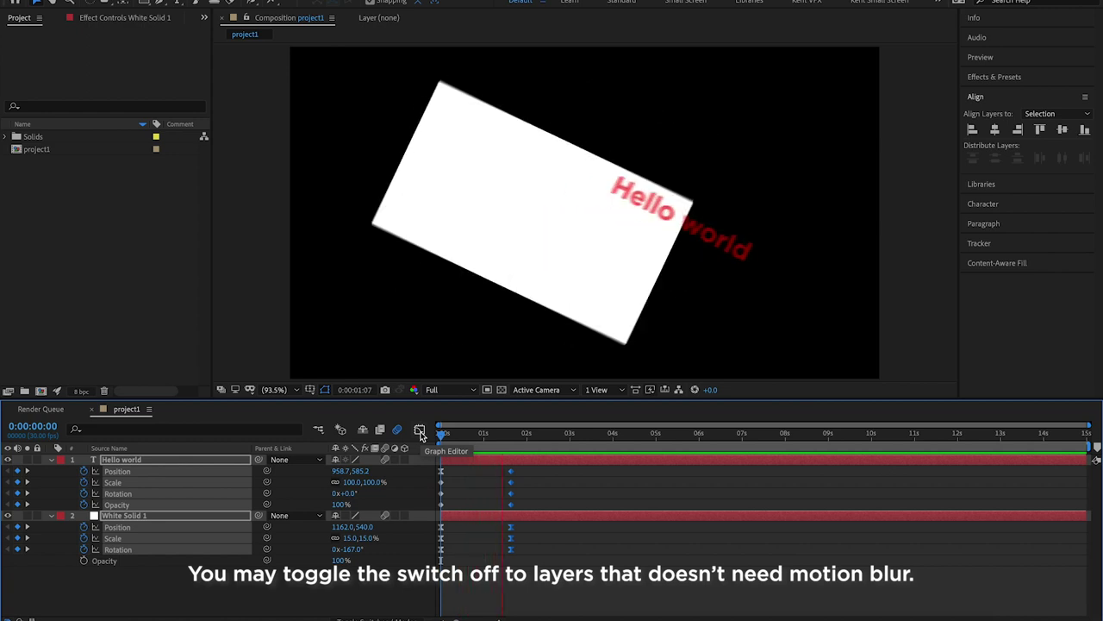
pyautogui.moveTo(441, 435); pyautogui.dragTo(476, 440)
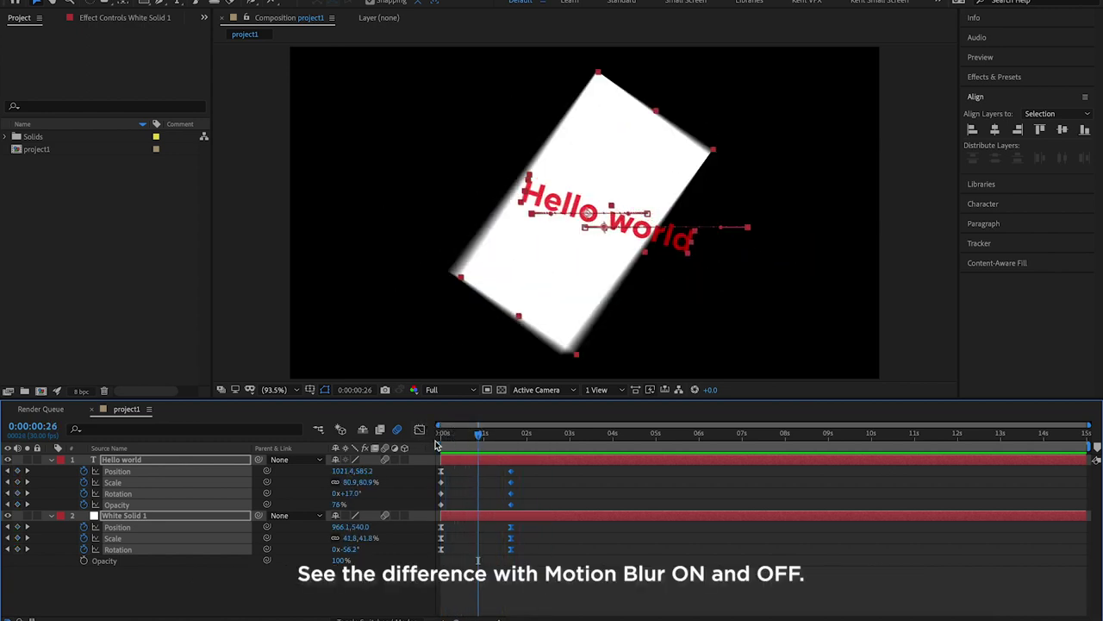
# Toggle composition motion blur off, on and off to compare sharp and blurred frames
pyautogui.click(397, 430)
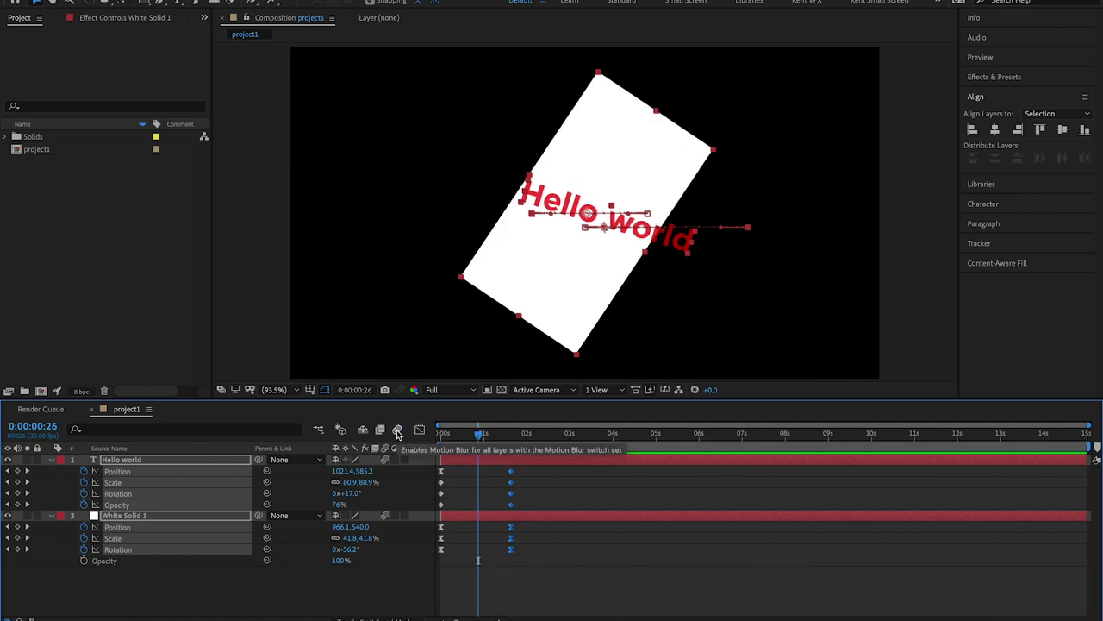
pyautogui.click(398, 430)
pyautogui.click(397, 431)
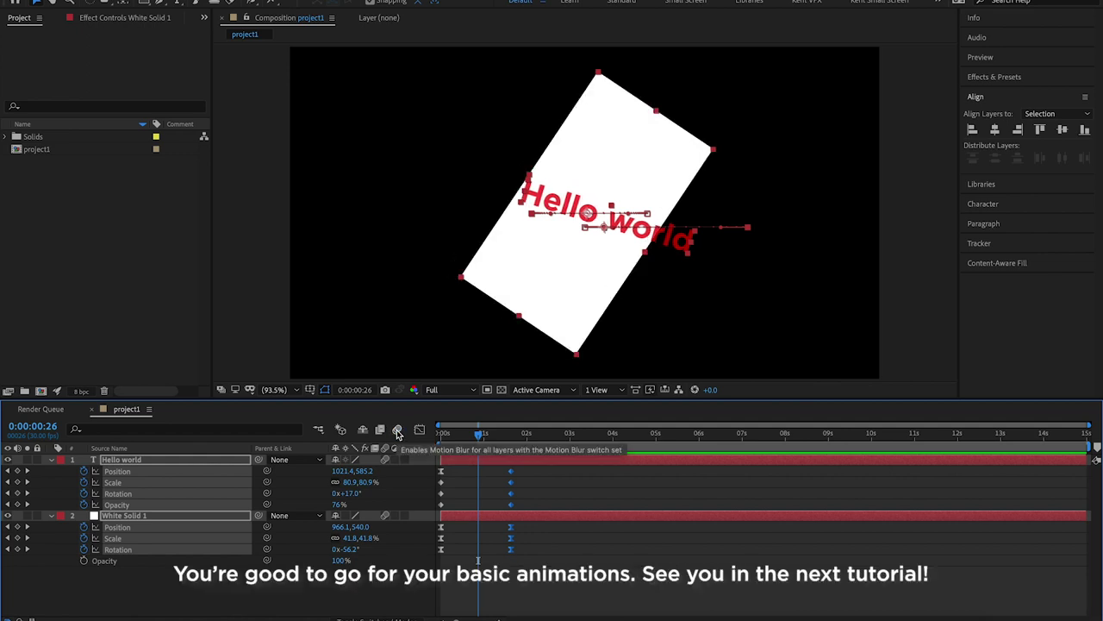
# Switch the composition's Enable Motion Blur back on so the white solid renders blurred
pyautogui.click(397, 430)
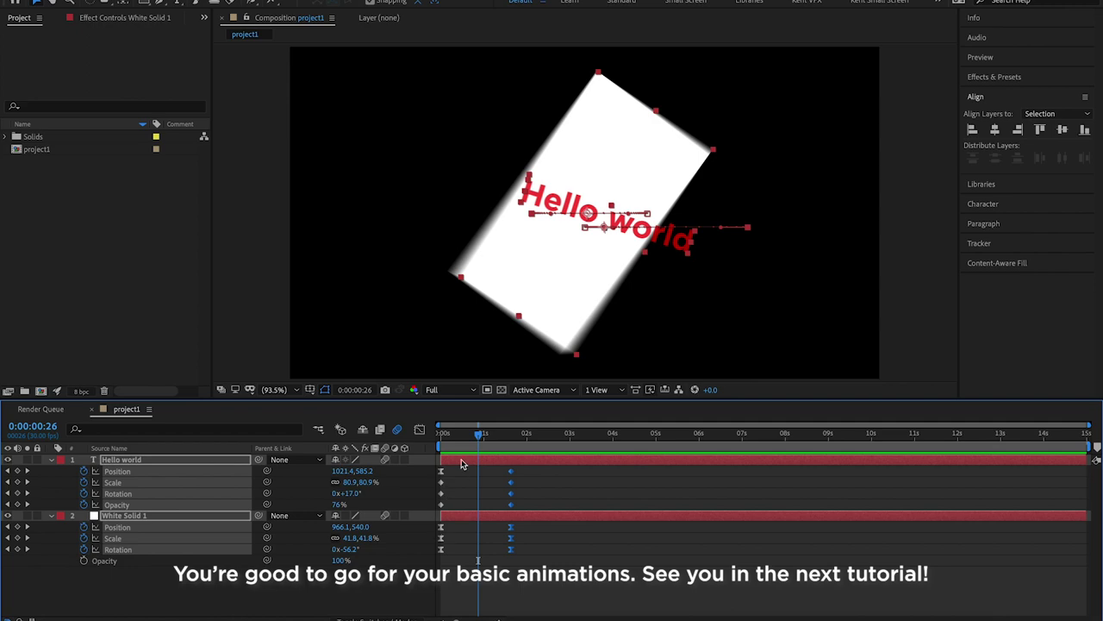